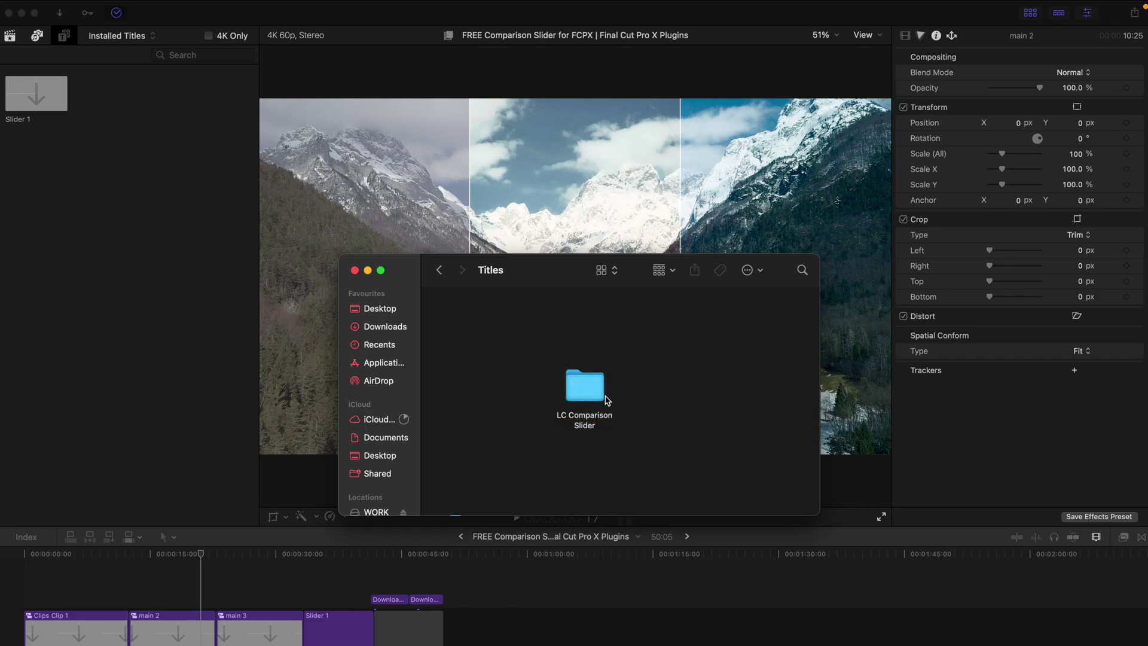
# Step: Trace the LC Comparison Slider folder from Home through Movies, Motion Templates and Titles
pyautogui.click(591, 389)
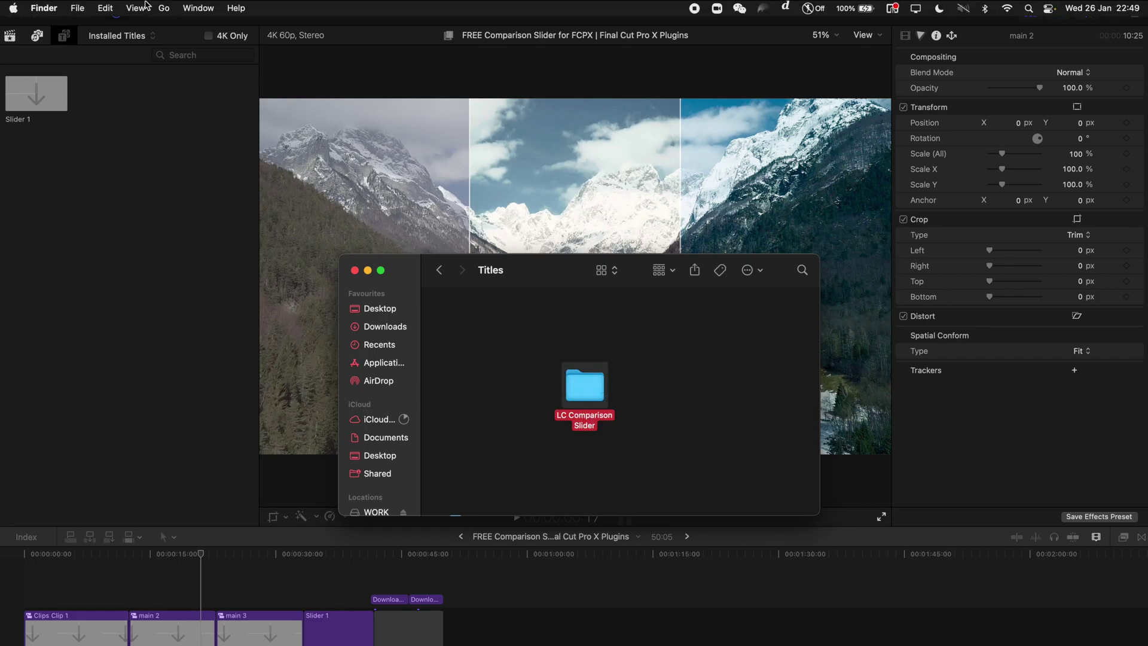
pyautogui.click(163, 8)
pyautogui.click(186, 133)
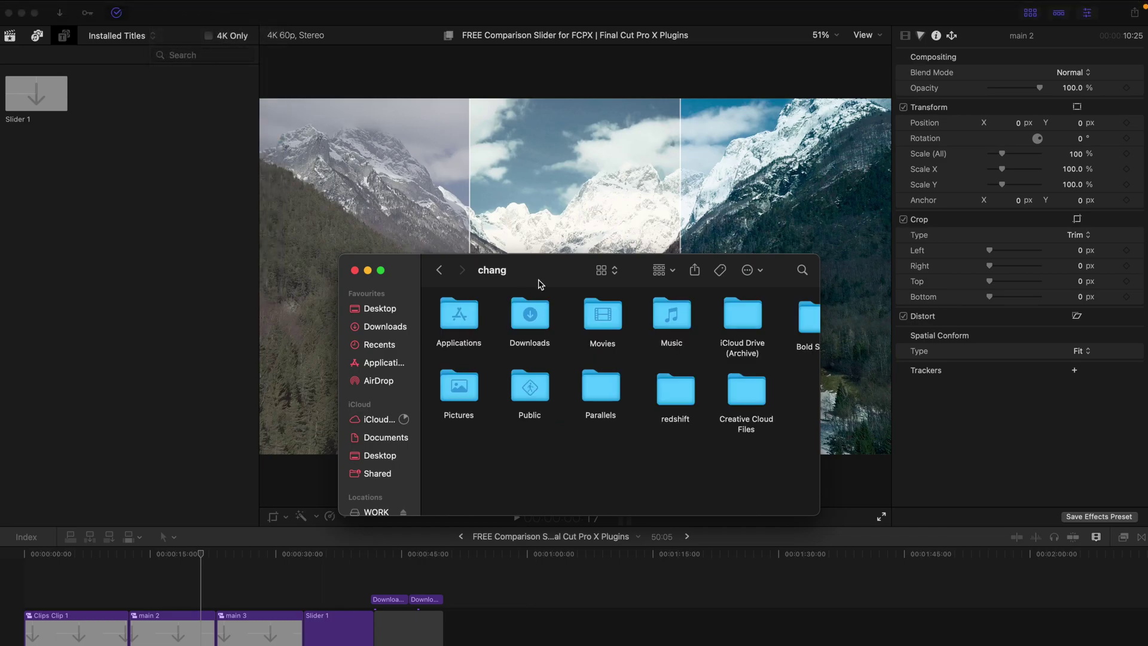
pyautogui.doubleClick(581, 328)
pyautogui.doubleClick(530, 315)
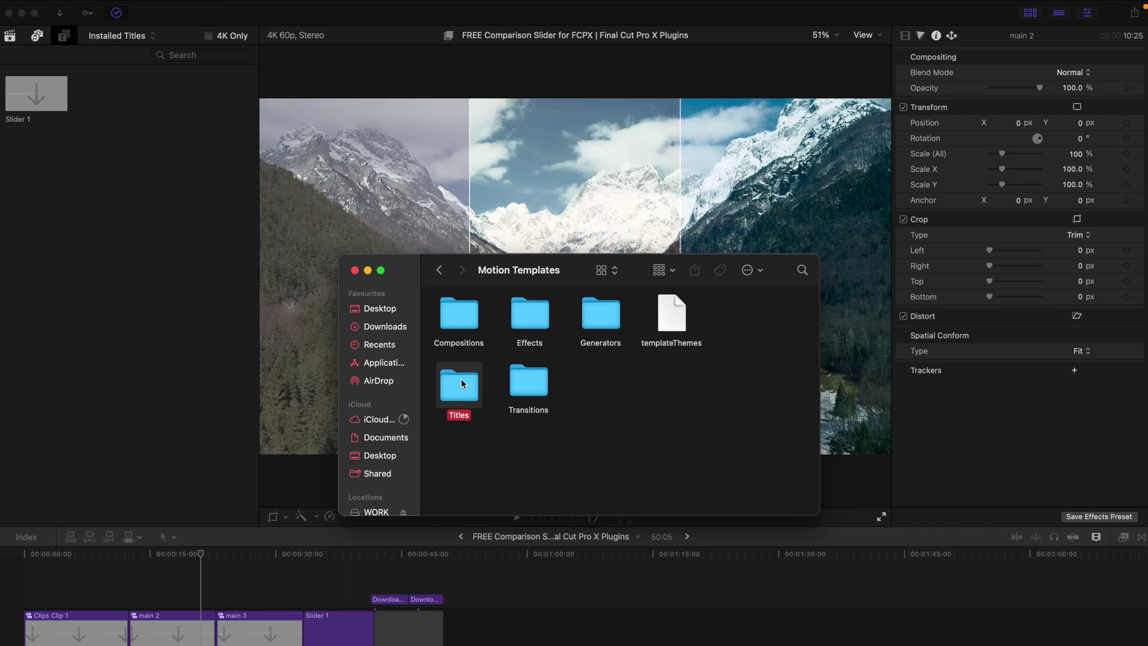
pyautogui.doubleClick(459, 383)
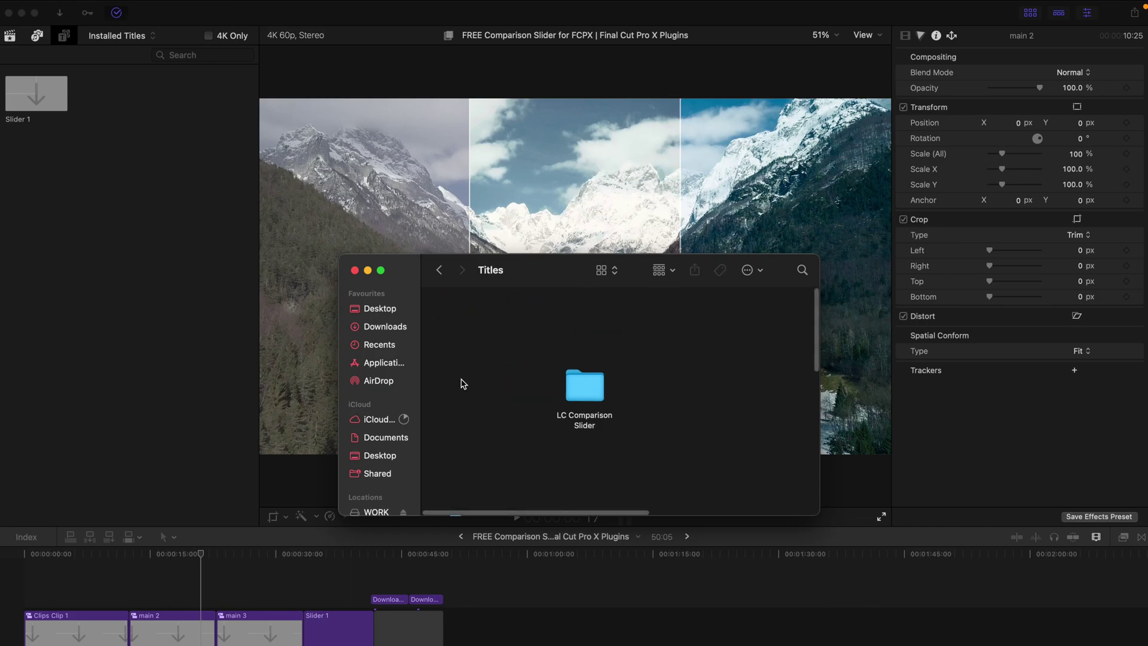
pyautogui.doubleClick(585, 386)
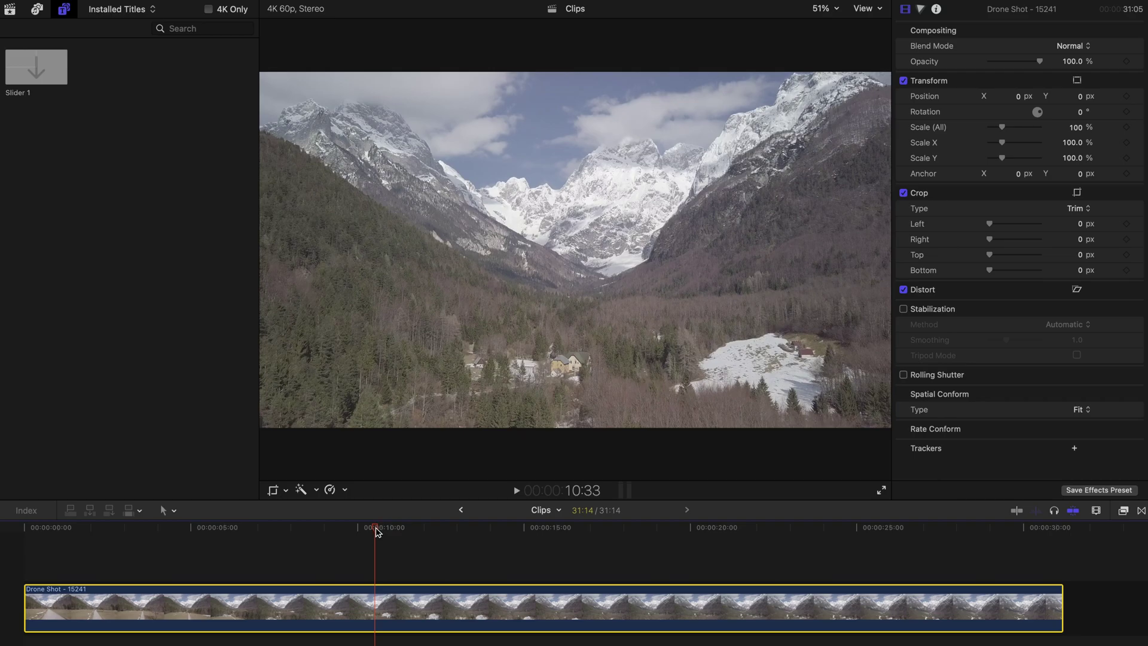
# Step: Scrub the Drone Shot - 15241 clip, return to its first frame, and show the Effects browser
pyautogui.moveTo(376, 532)
pyautogui.mouseDown()
pyautogui.moveTo(4, 553)
pyautogui.moveTo(380, 532)
pyautogui.mouseUp()
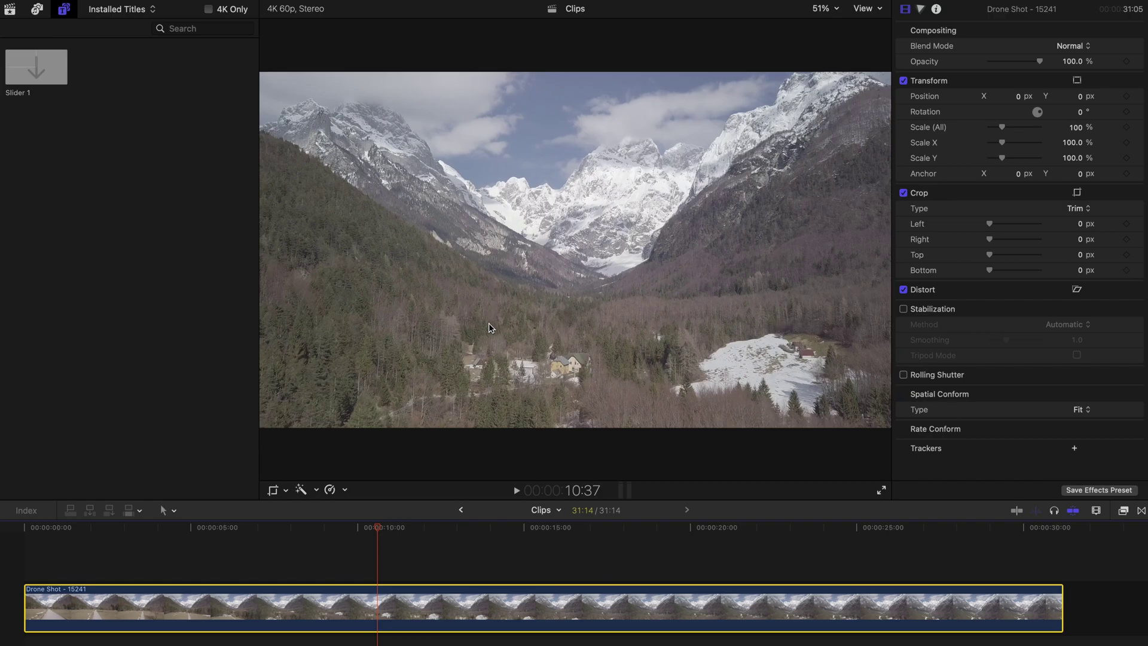
pyautogui.press('Home')
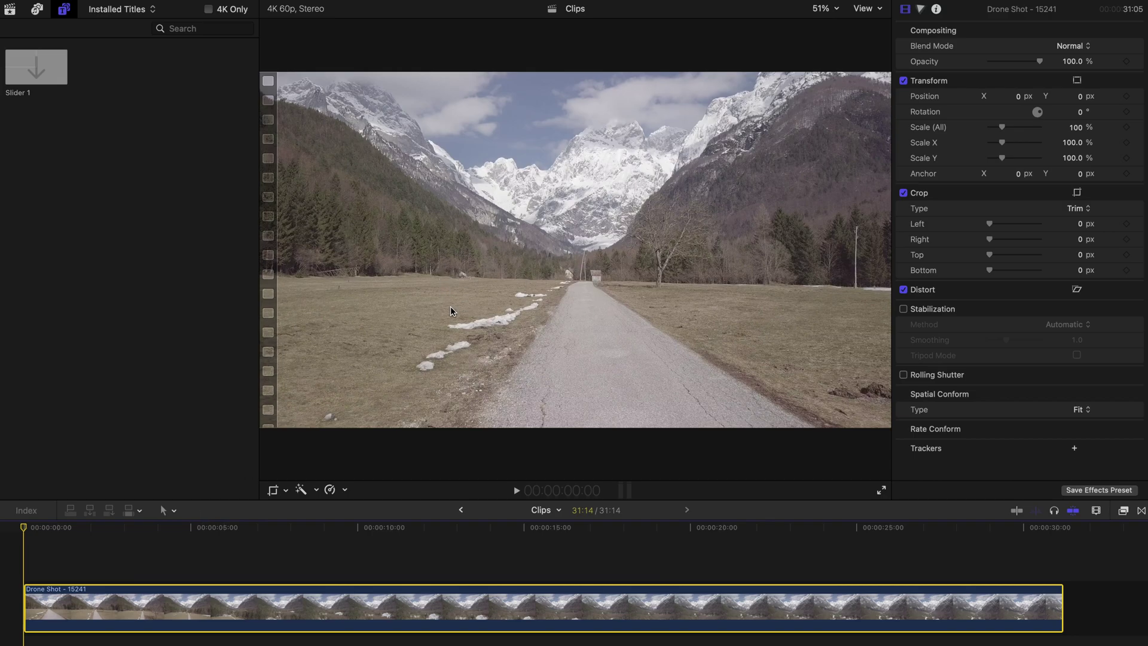
pyautogui.press('super+5')
# Step: Apply a Custom LUT to the drone shot and set its LUT to Summer
pyautogui.moveTo(1128, 563); pyautogui.dragTo(686, 607)
pyautogui.click(1123, 510)
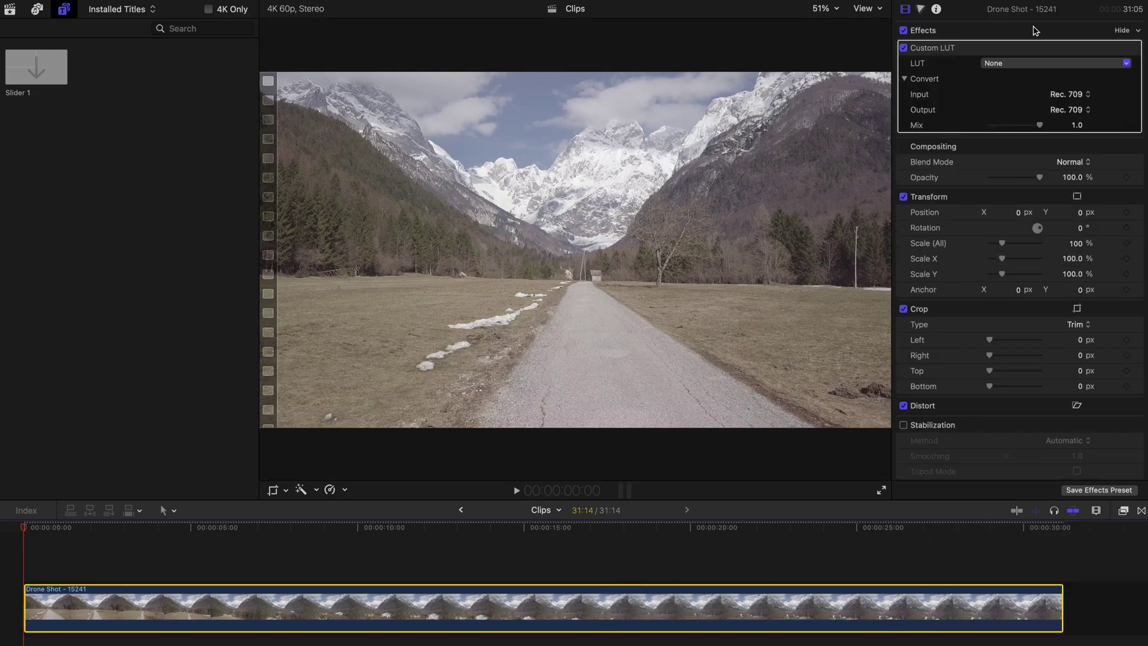
pyautogui.click(1032, 64)
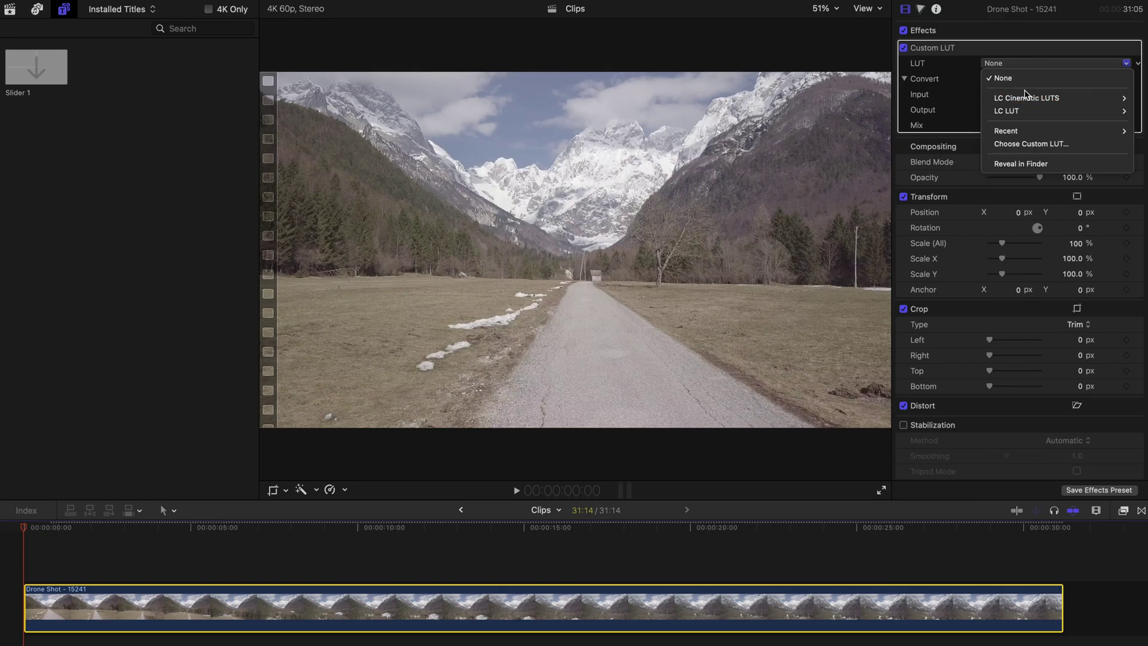
pyautogui.moveTo(1024, 102)
pyautogui.click(950, 218)
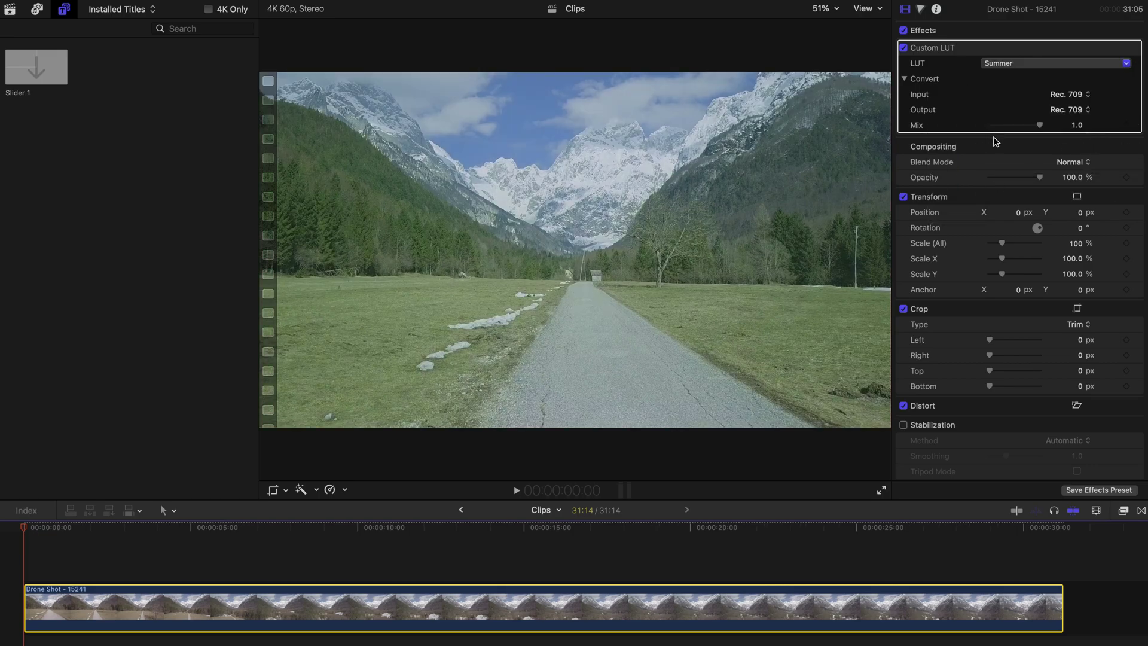
# Step: Add a second Custom LUT set to Bright Sunny with Rec. 2020 input and output
pyautogui.click(1124, 511)
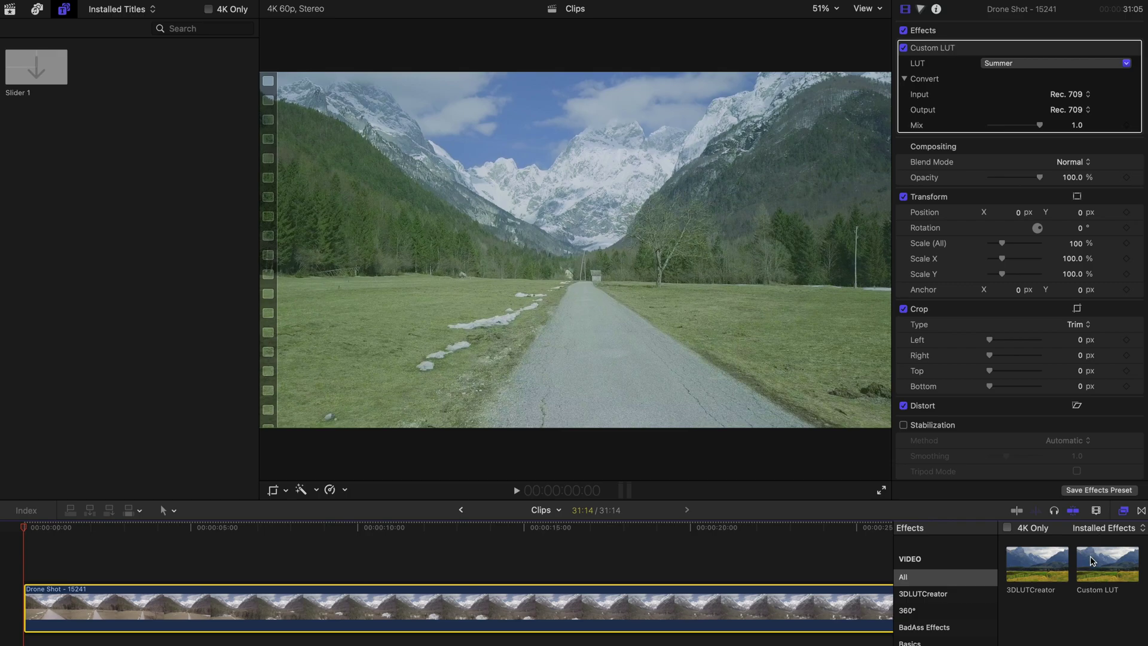
pyautogui.doubleClick(1107, 563)
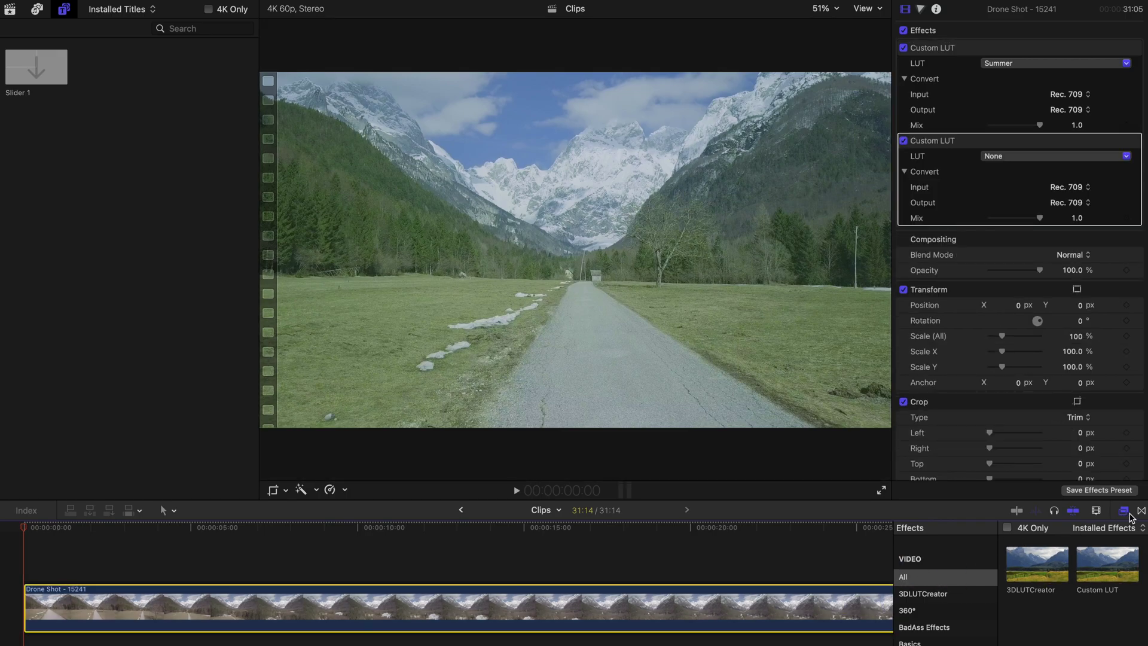
pyautogui.click(1123, 511)
pyautogui.click(1083, 160)
pyautogui.moveTo(1050, 190)
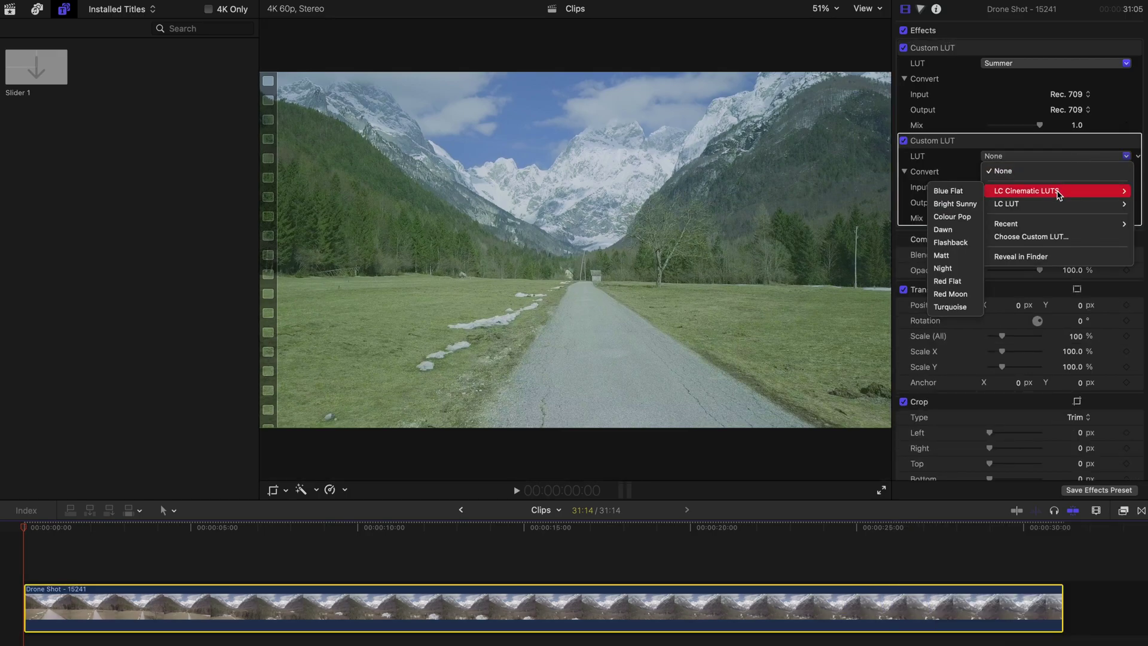
pyautogui.click(973, 204)
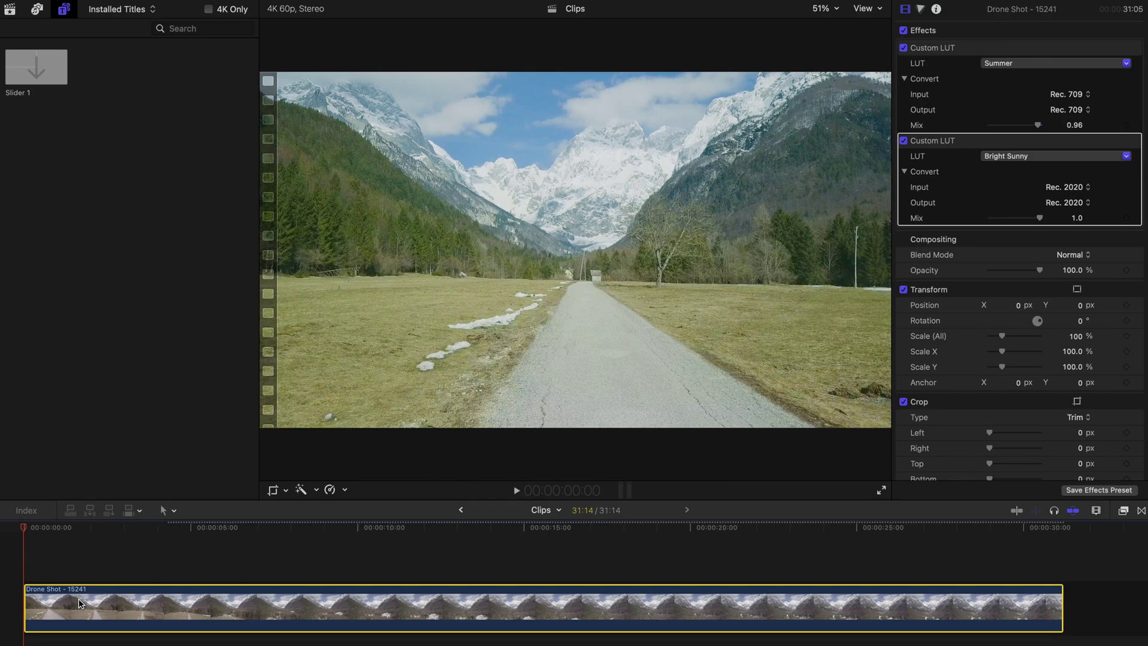
# Step: Turn the graded drone shot into a compound clip with Option-G, named 1
pyautogui.hotkey('alt', 'g')
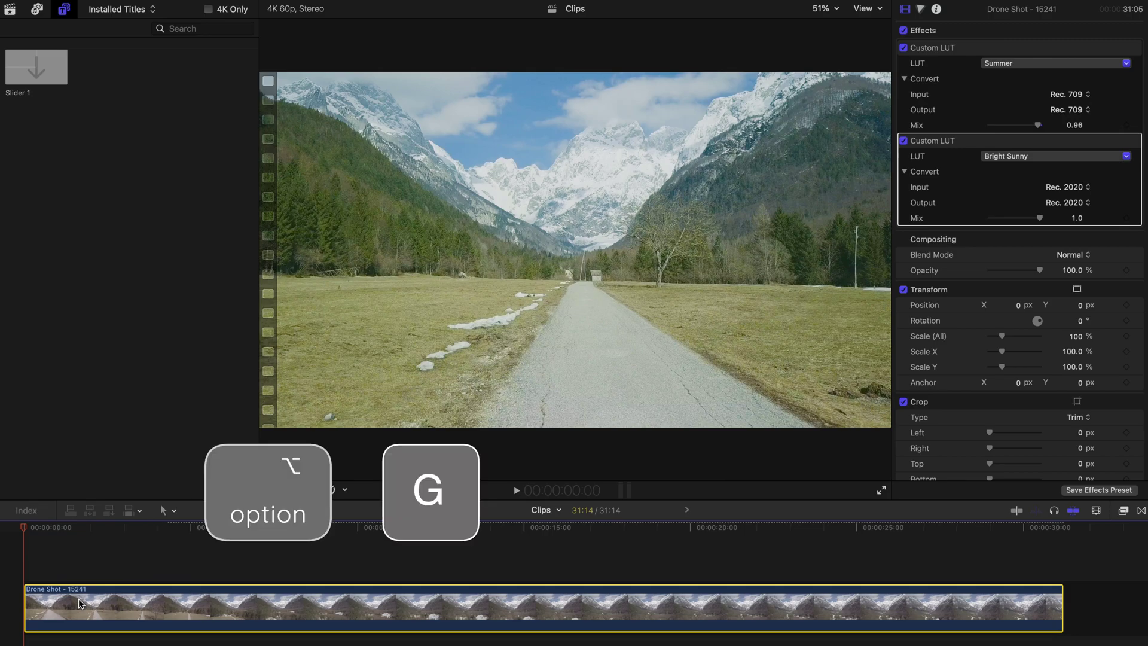
pyautogui.hotkey('alt', 'g')
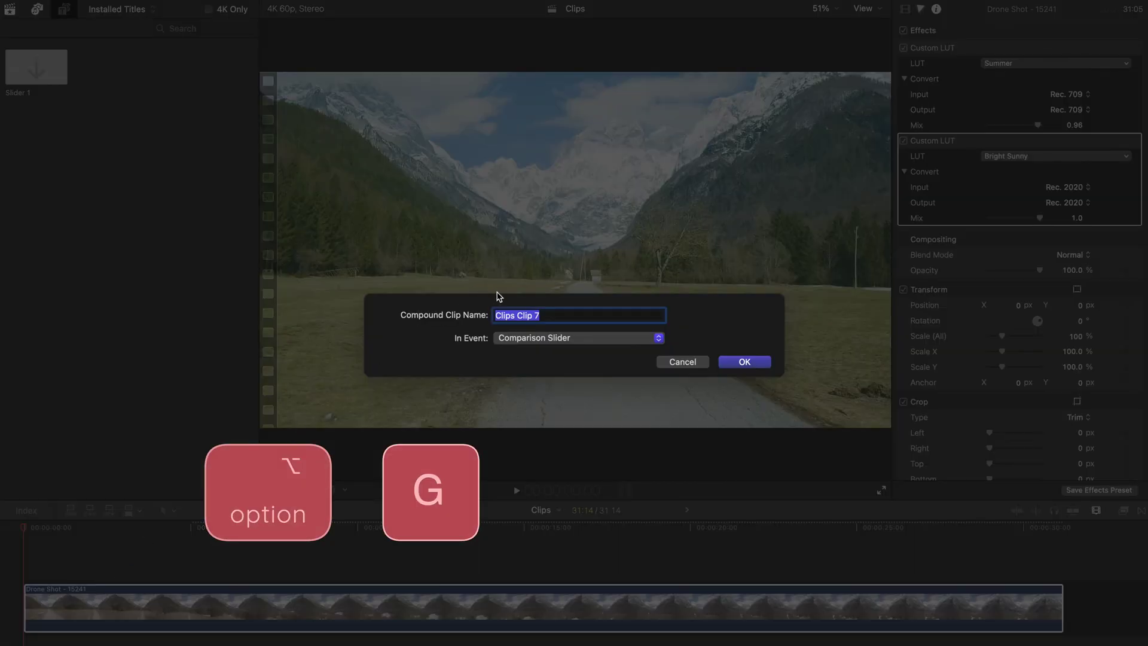
pyautogui.click(554, 312)
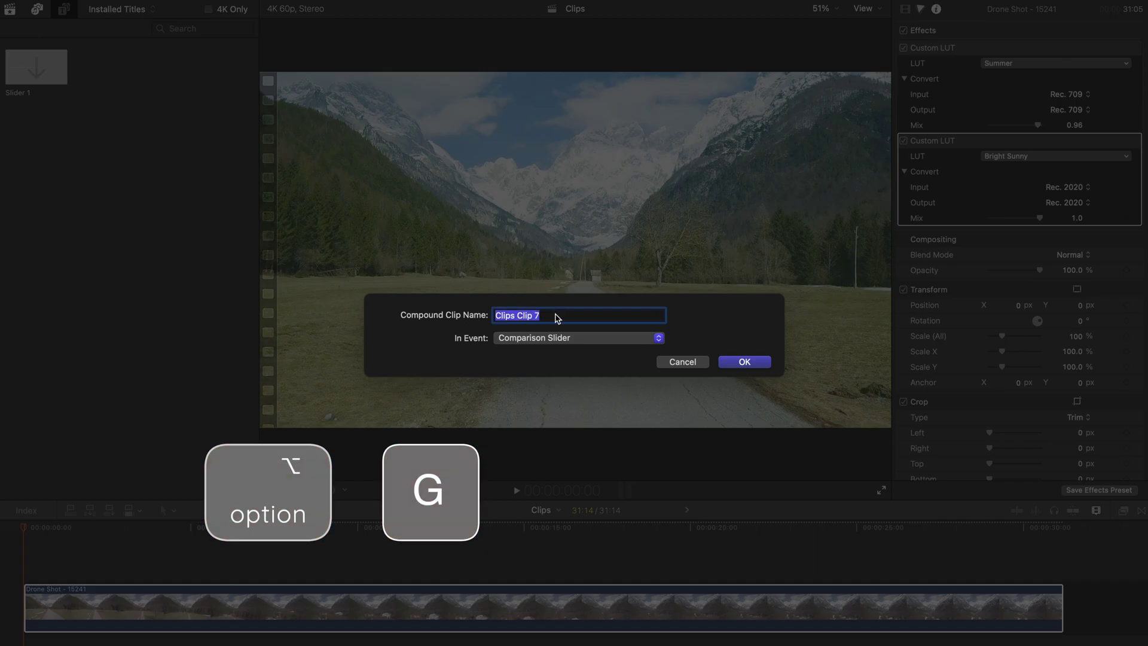
pyautogui.tripleClick(557, 313)
pyautogui.write('1')
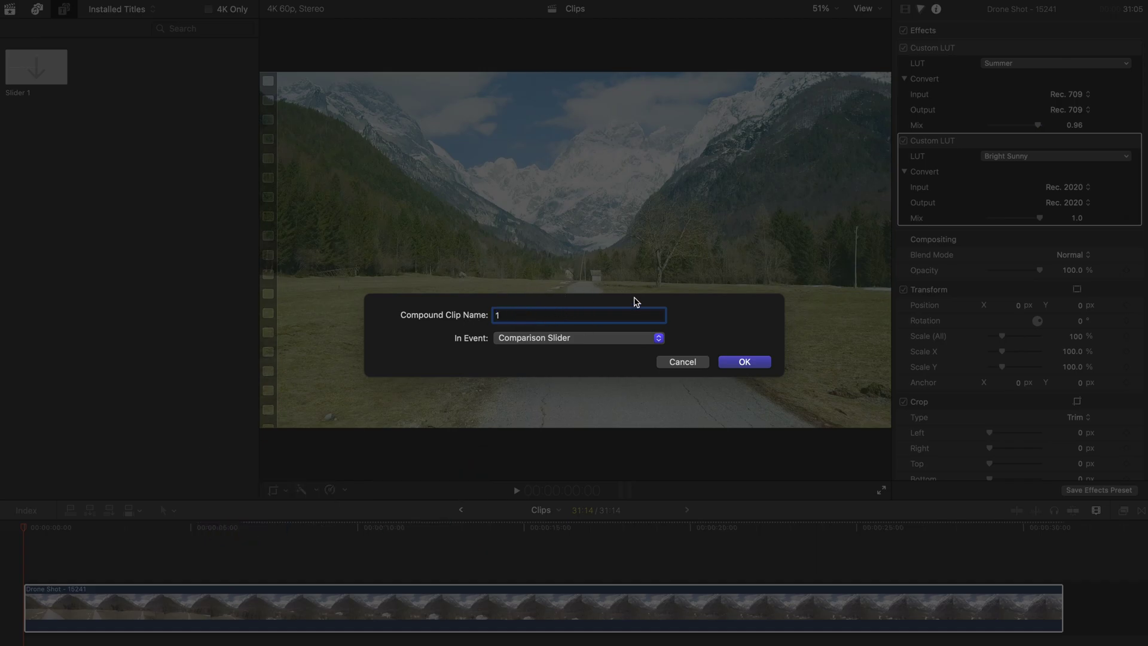
pyautogui.click(732, 361)
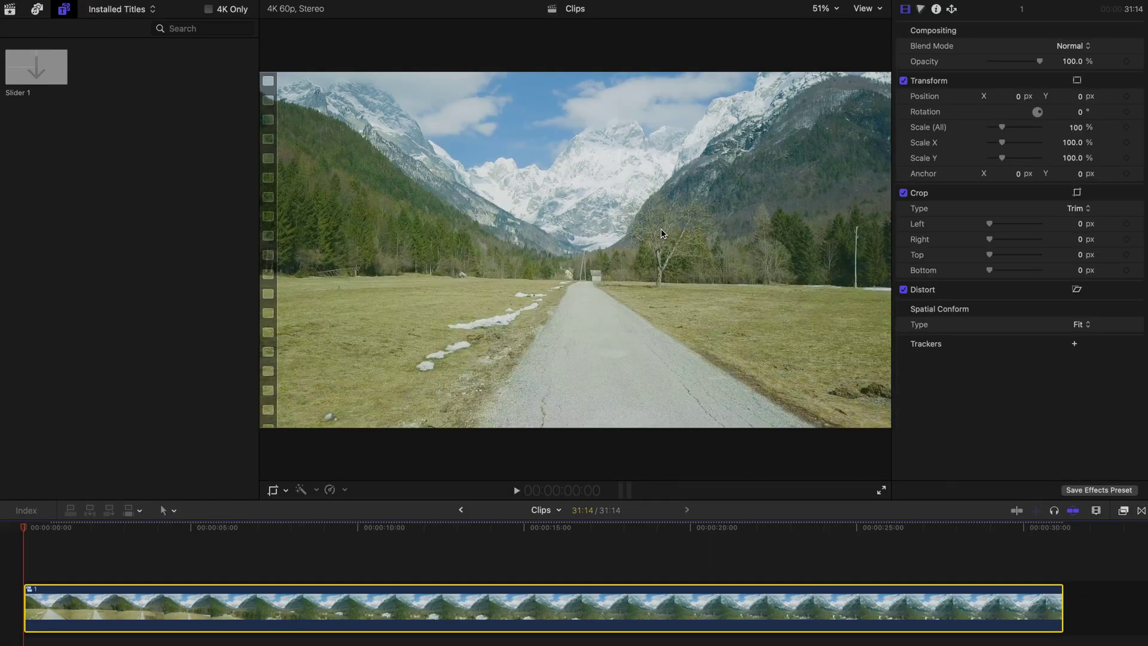
# Step: Add a Custom LUT to clip 1 using the Matt LUT, Rec. 2020, mix 0.98
pyautogui.click(1124, 511)
pyautogui.moveTo(1102, 561); pyautogui.dragTo(761, 601)
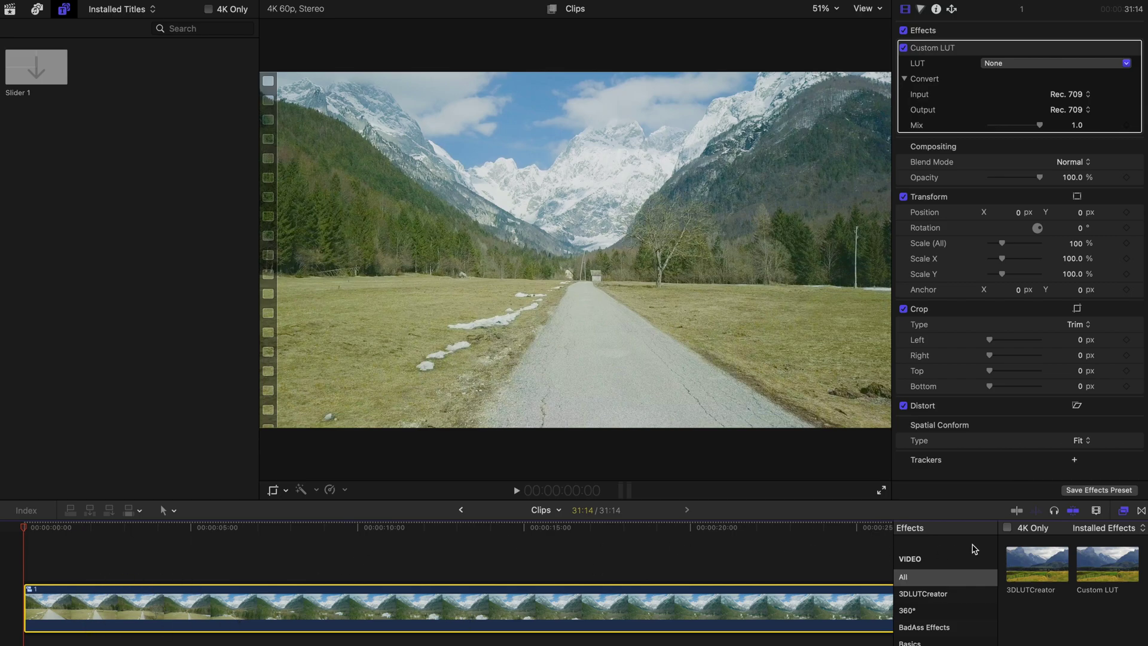
pyautogui.click(1124, 513)
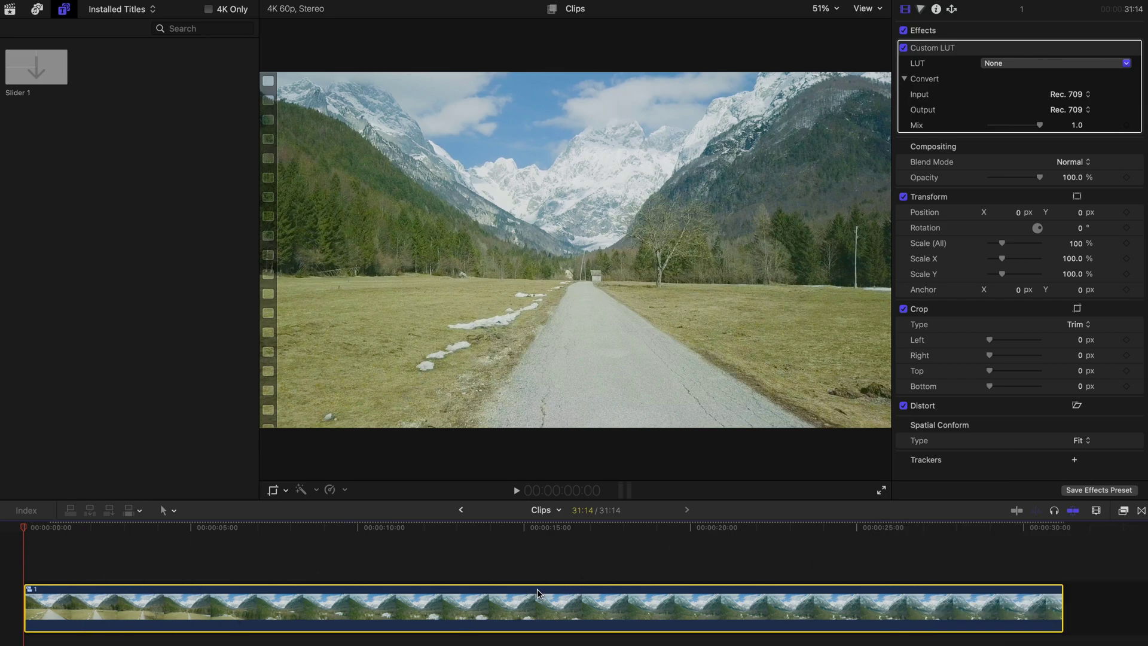
pyautogui.click(1049, 65)
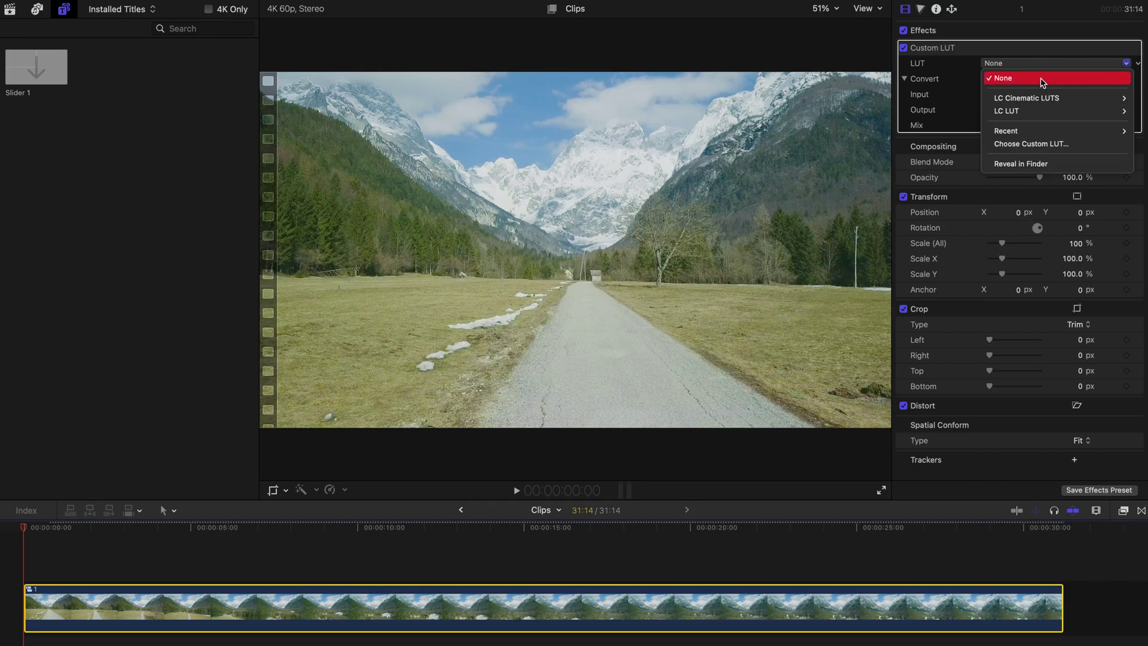
pyautogui.moveTo(1035, 98)
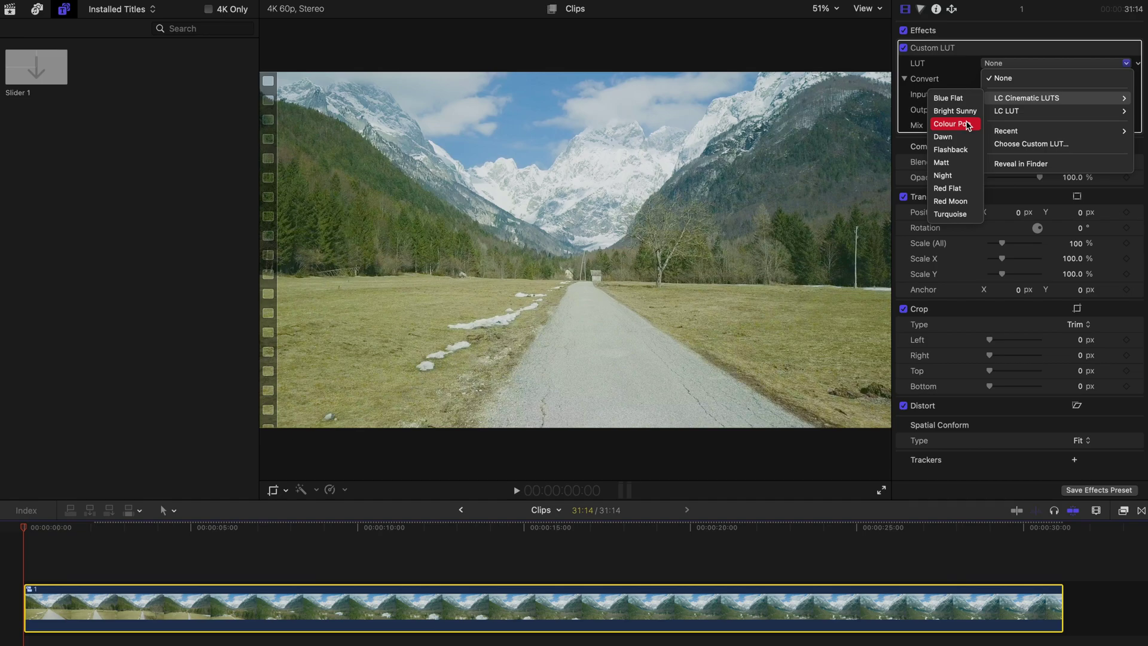
pyautogui.click(956, 162)
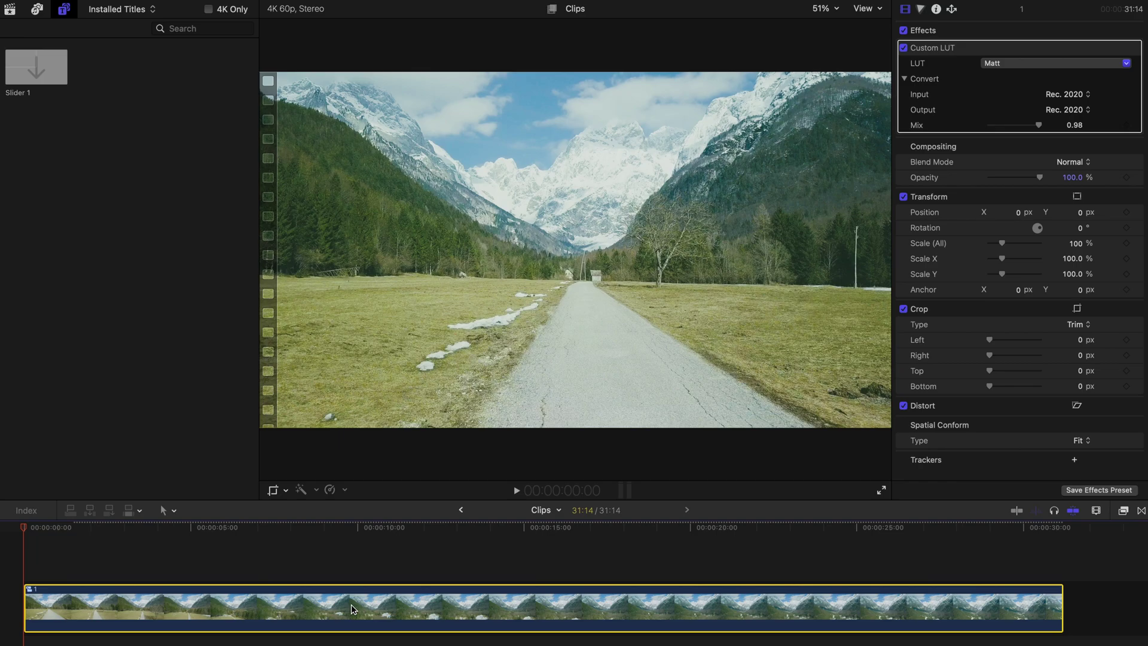
# Step: Wrap clip 1 in a new compound clip with Option-G and name it 2
pyautogui.hotkey('alt', 'g')
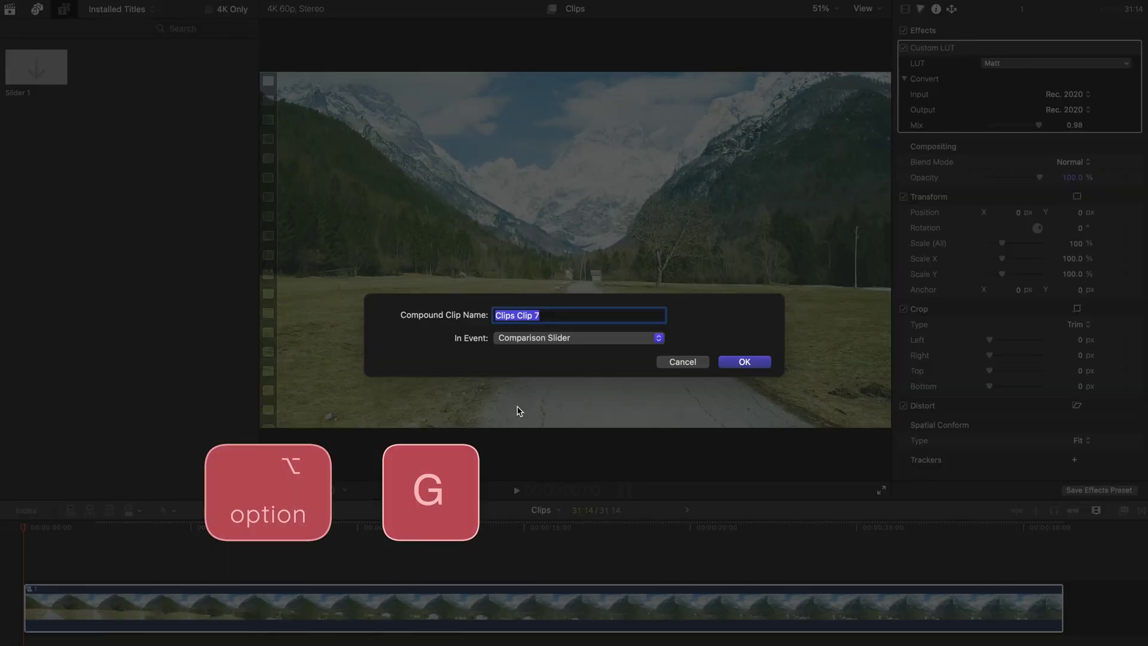
pyautogui.doubleClick(567, 320)
pyautogui.tripleClick(565, 320)
pyautogui.write('2')
pyautogui.press('Return')
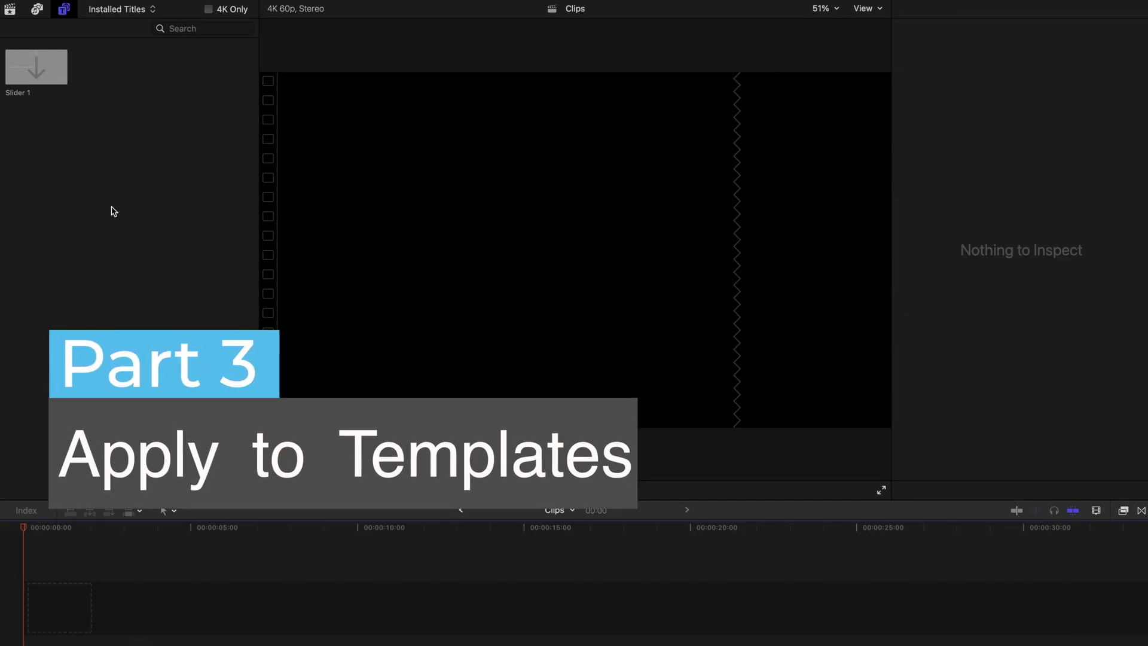
# Step: Place the Slider 1 title in the timeline, show its Title inspector, then list the library clips
pyautogui.click(33, 71)
pyautogui.moveTo(31, 74); pyautogui.dragTo(631, 626)
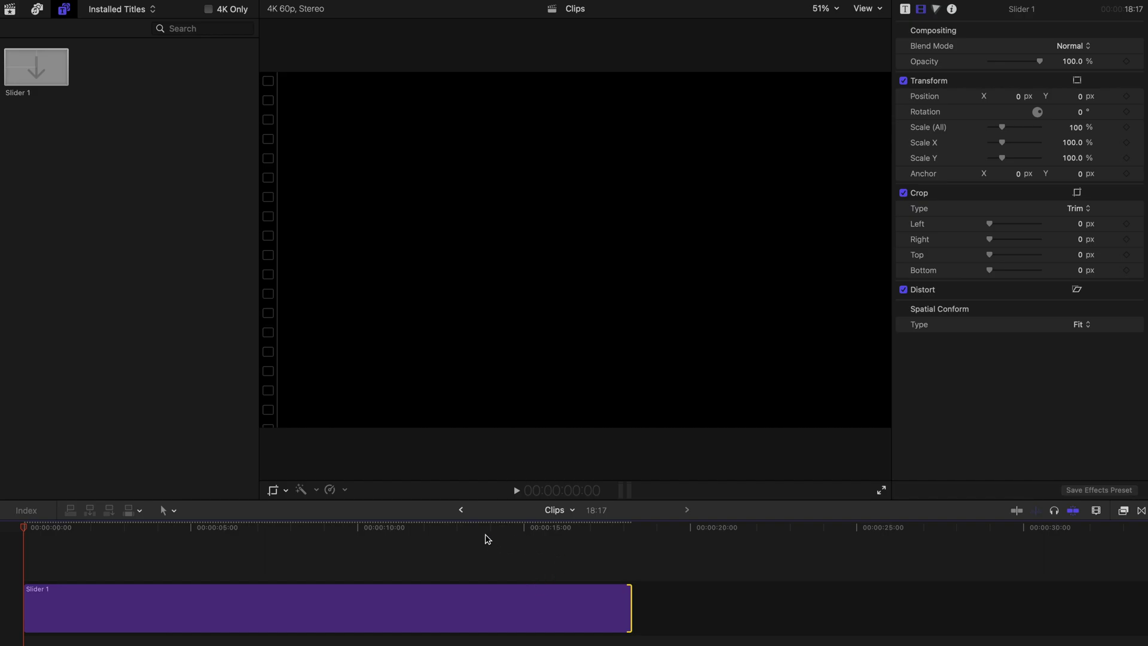
pyautogui.click(371, 592)
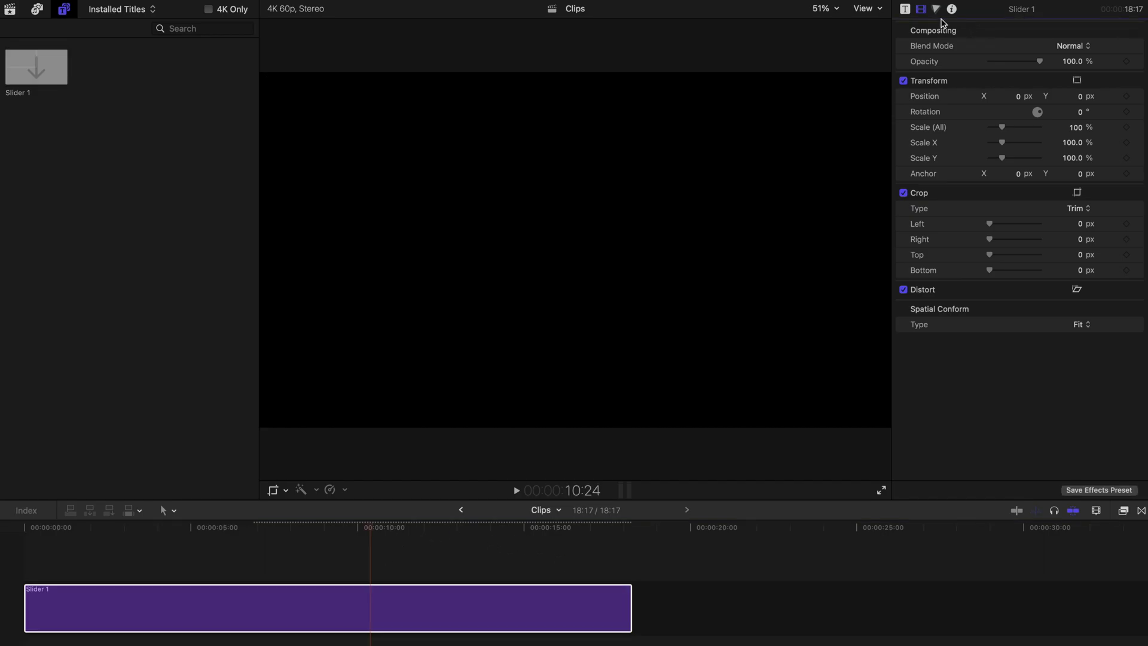
pyautogui.click(904, 9)
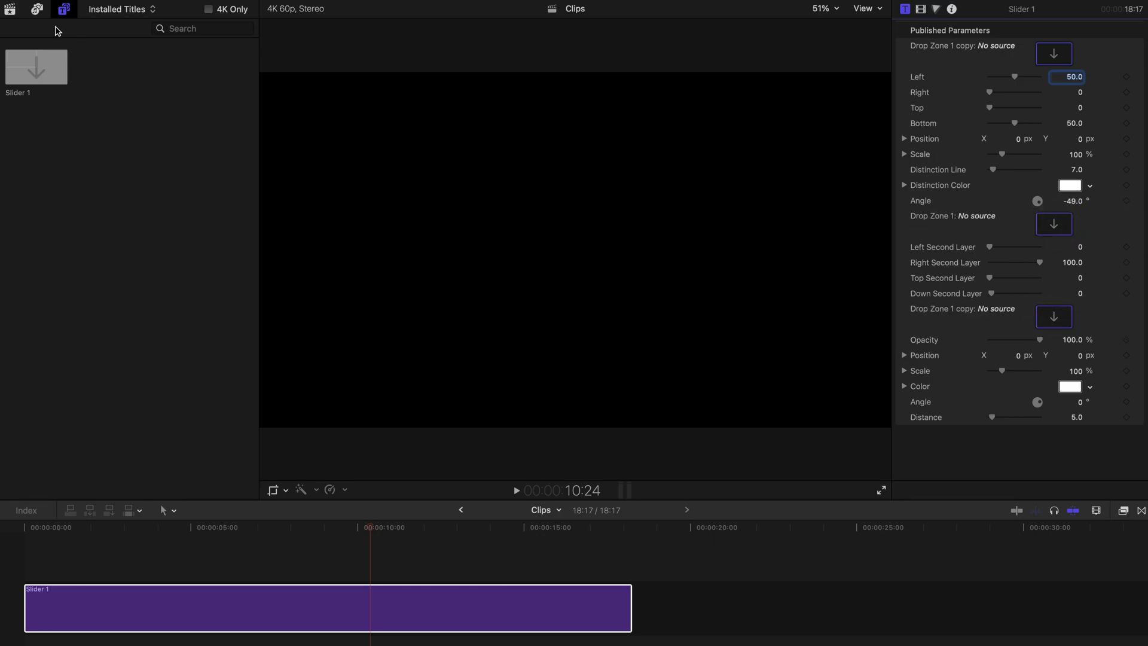
pyautogui.click(11, 8)
pyautogui.click(11, 9)
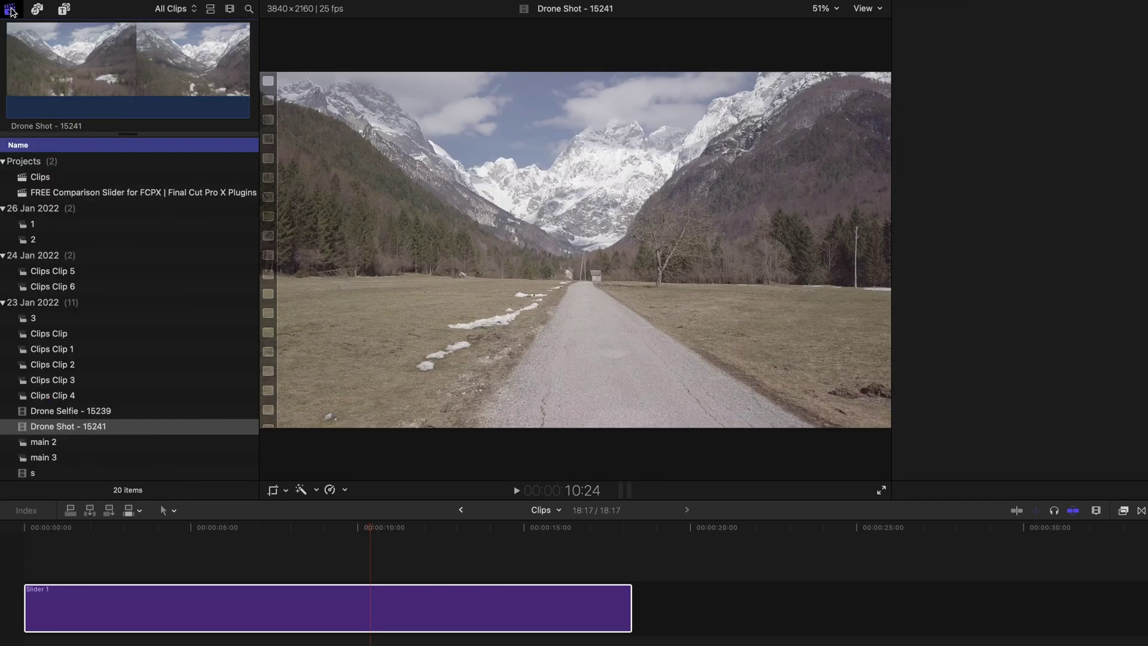
# Step: Apply Drone Shot - 15241 as the Drop Zone 1 copy source clip
pyautogui.click(191, 614)
pyautogui.click(1053, 52)
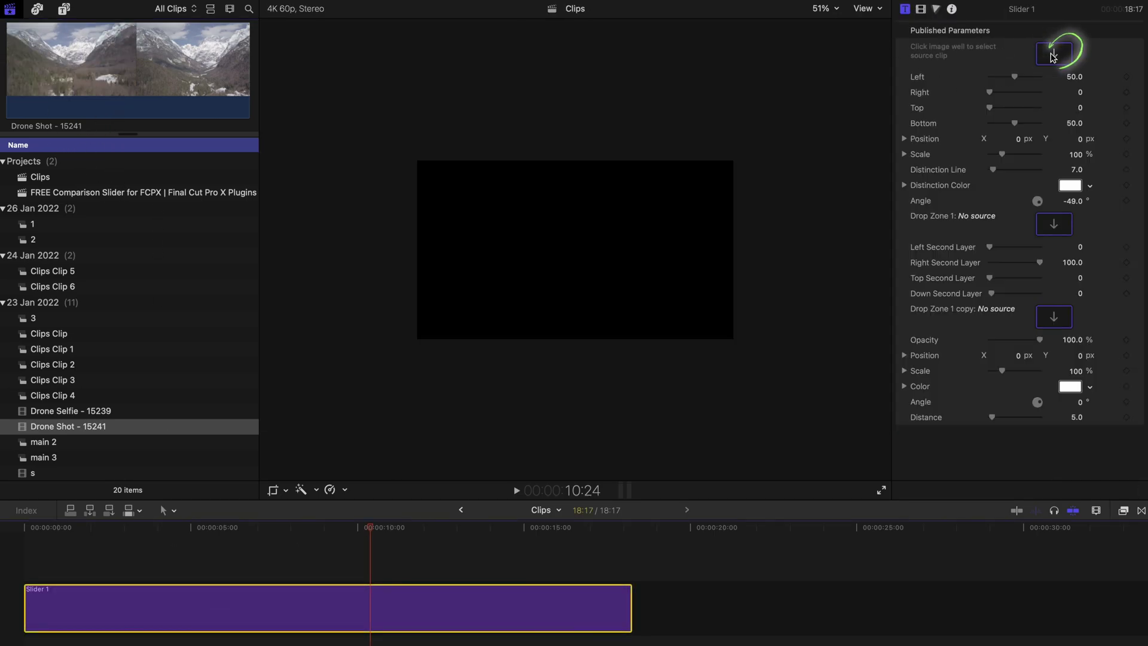
pyautogui.click(67, 427)
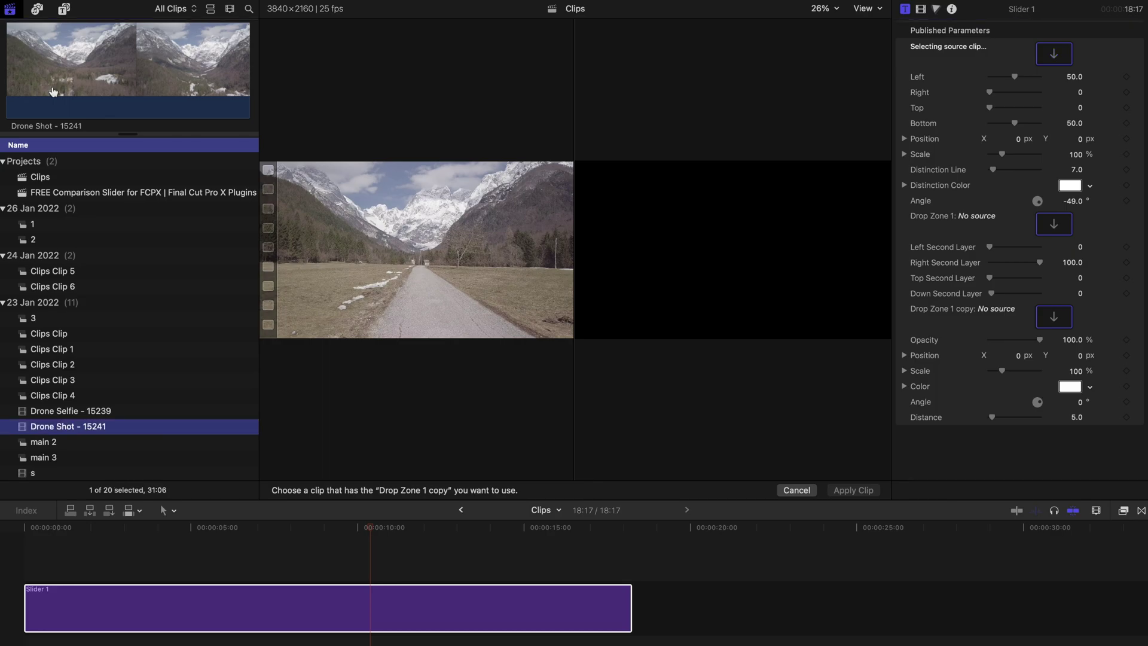
pyautogui.click(9, 88)
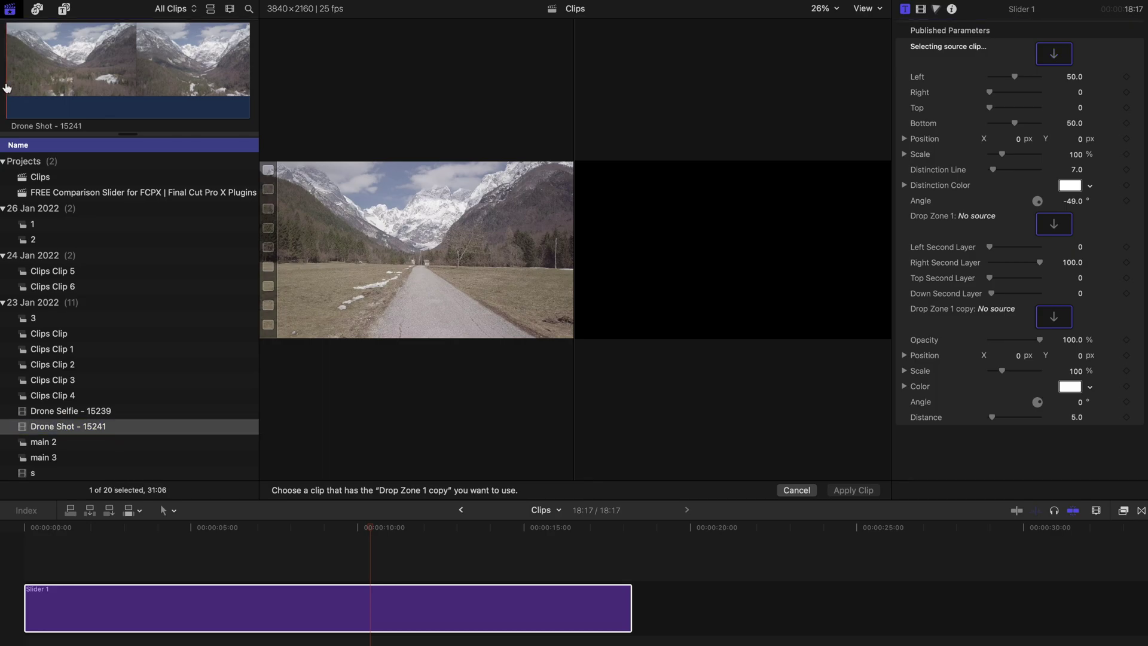
pyautogui.click(6, 88)
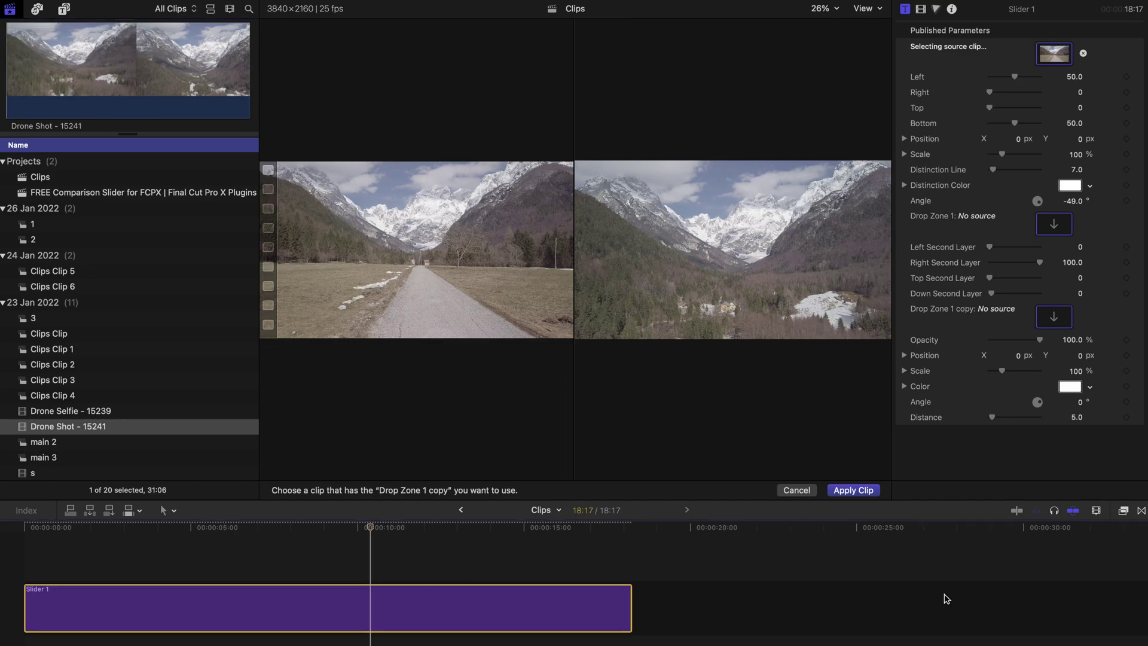
pyautogui.click(854, 490)
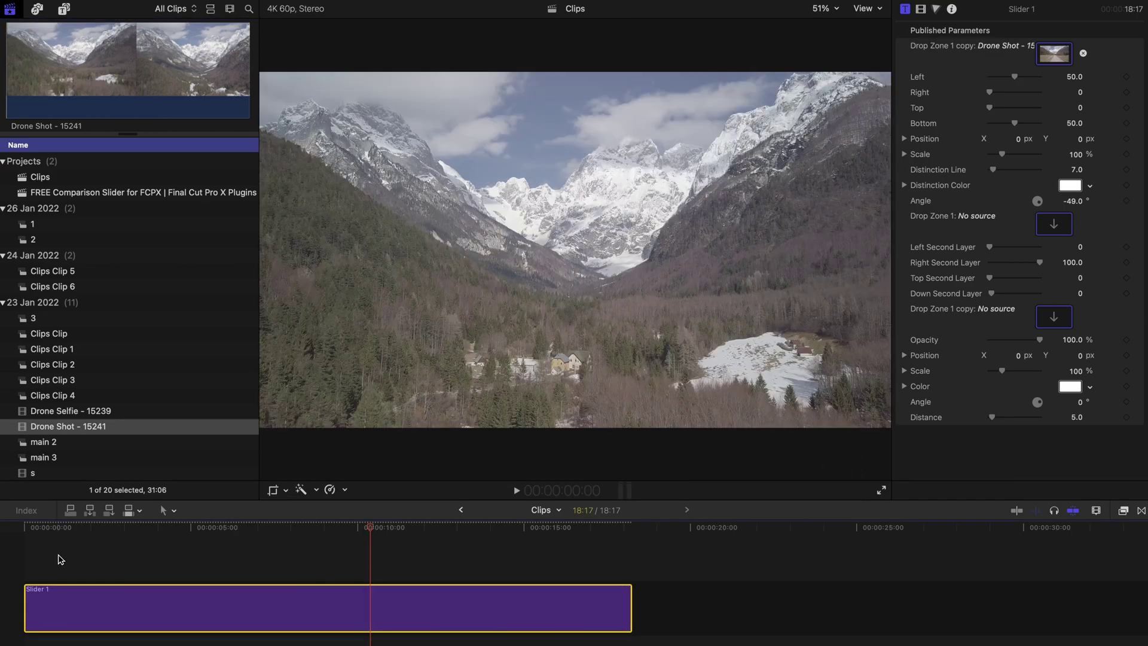
# Step: At about 2 seconds, choose clip 1 as the Drop Zone 1 source
pyautogui.click(38, 531)
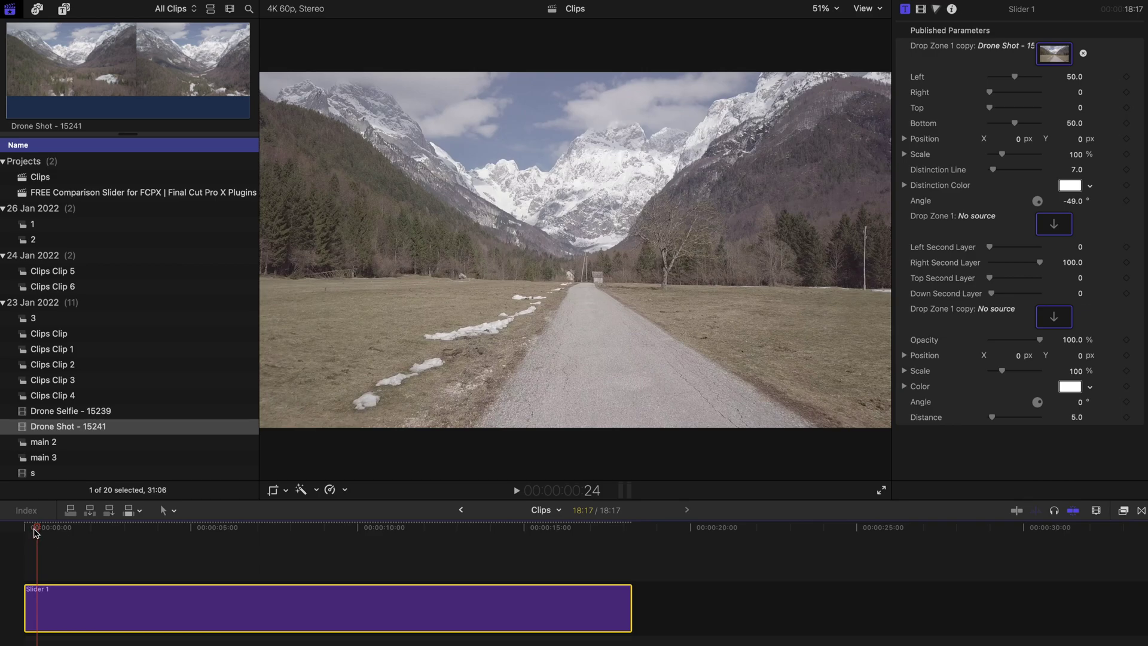
pyautogui.click(91, 535)
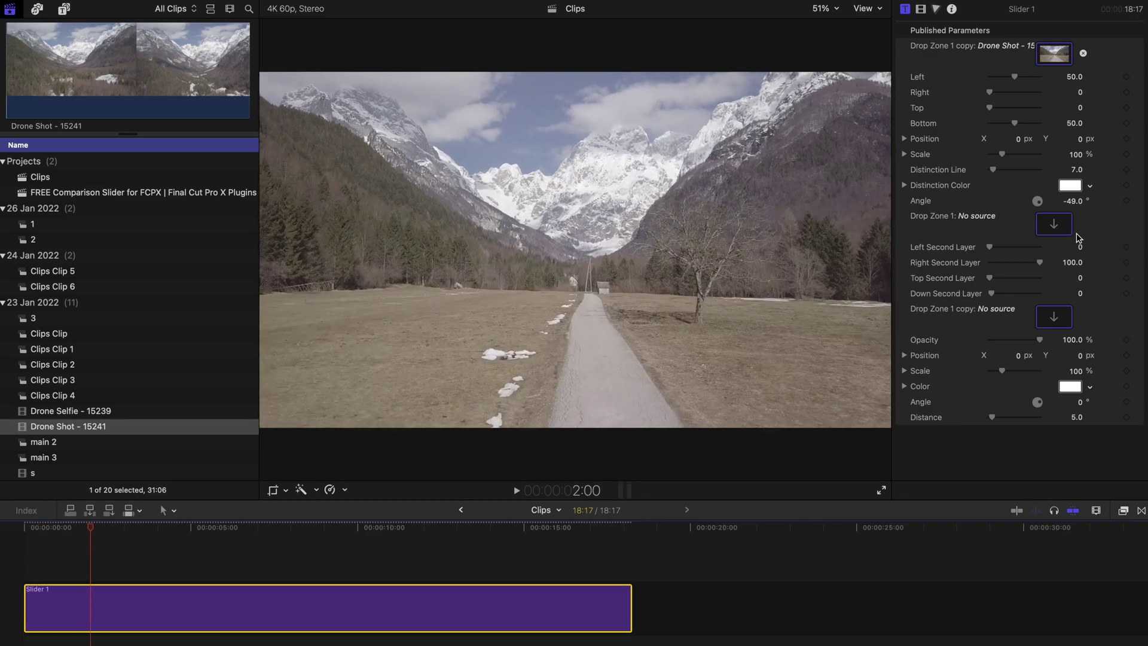
pyautogui.click(1058, 224)
pyautogui.click(53, 226)
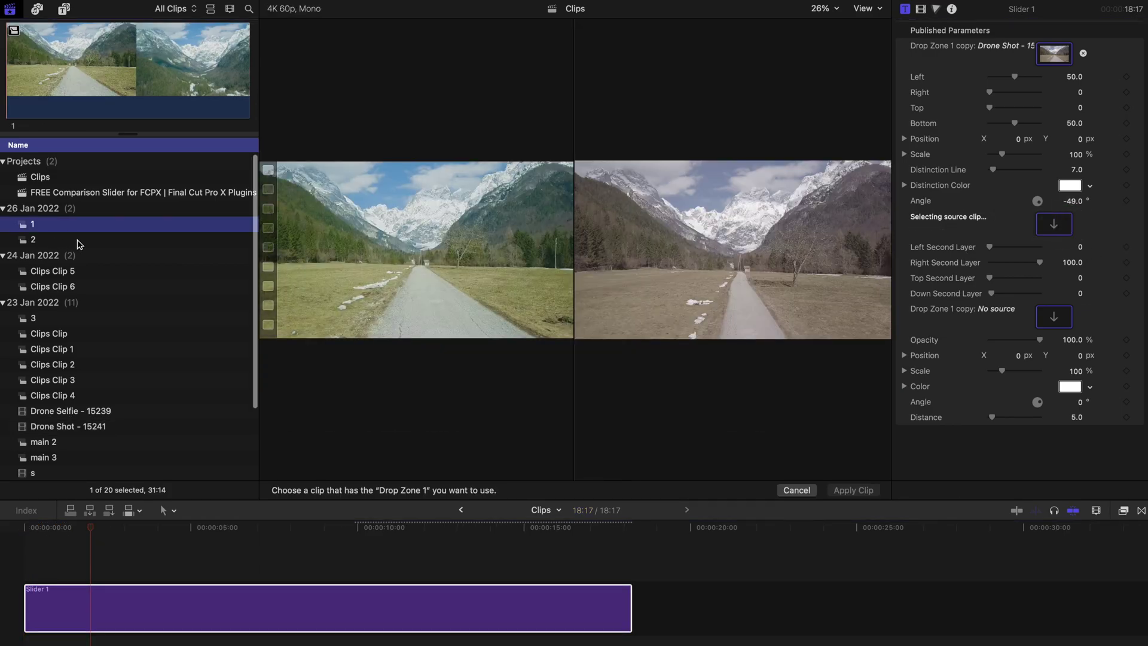
pyautogui.click(32, 240)
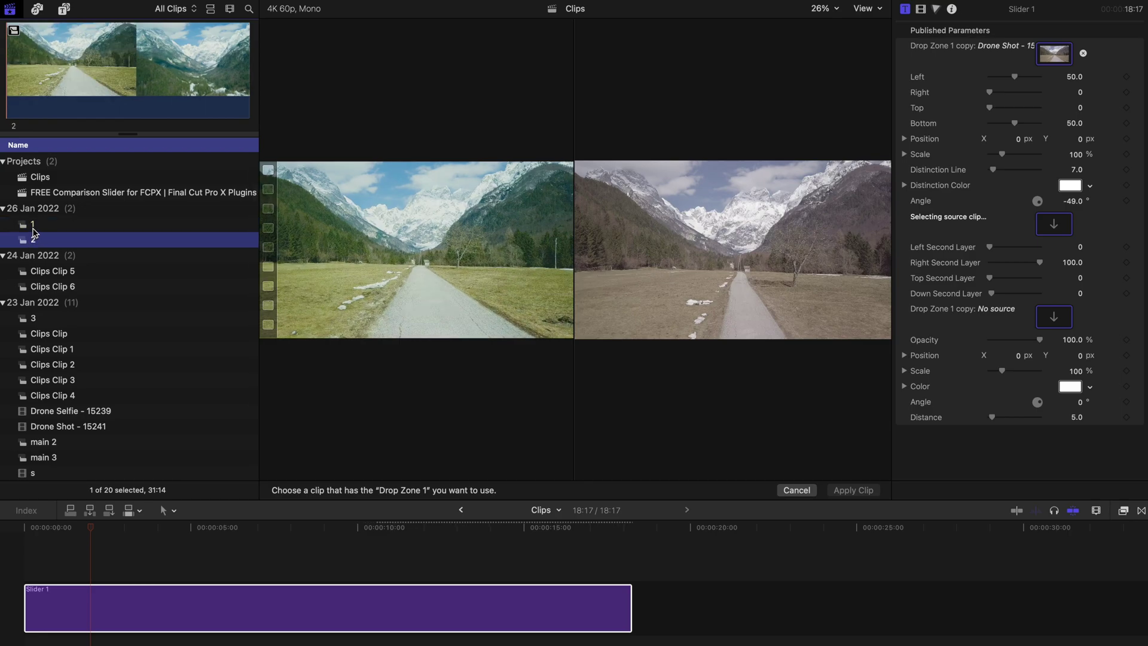
pyautogui.press('Up')
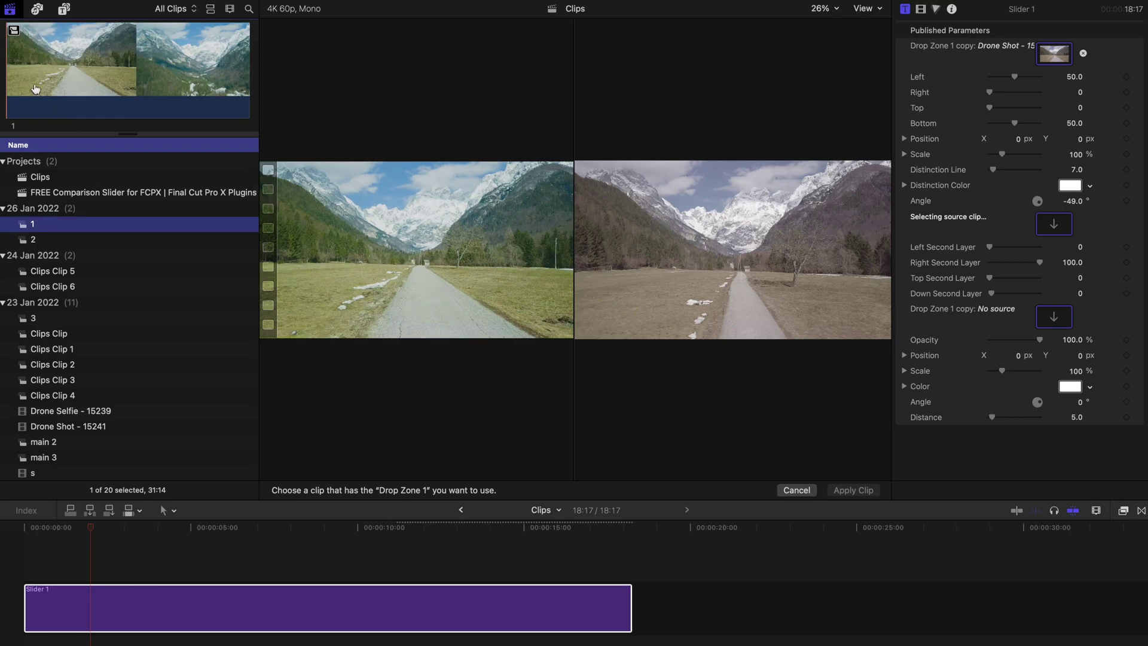
pyautogui.click(9, 90)
pyautogui.click(6, 89)
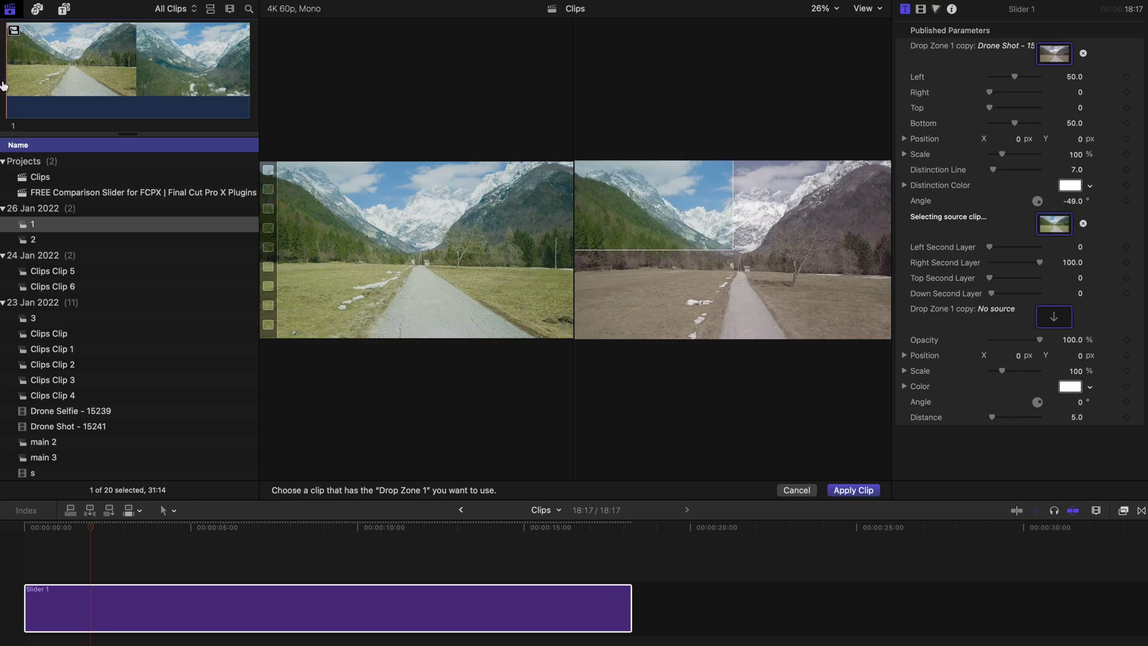
# Step: Apply clip 1, set Bottom to 0, and keyframe Left at 100 at the start
pyautogui.click(860, 490)
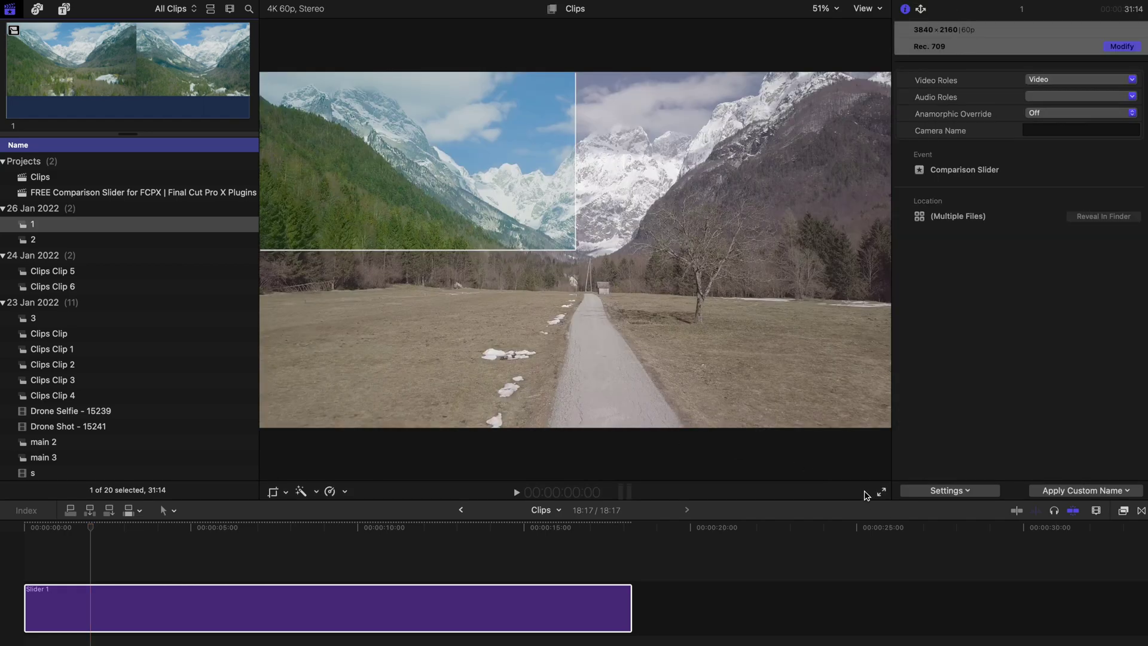
pyautogui.click(393, 597)
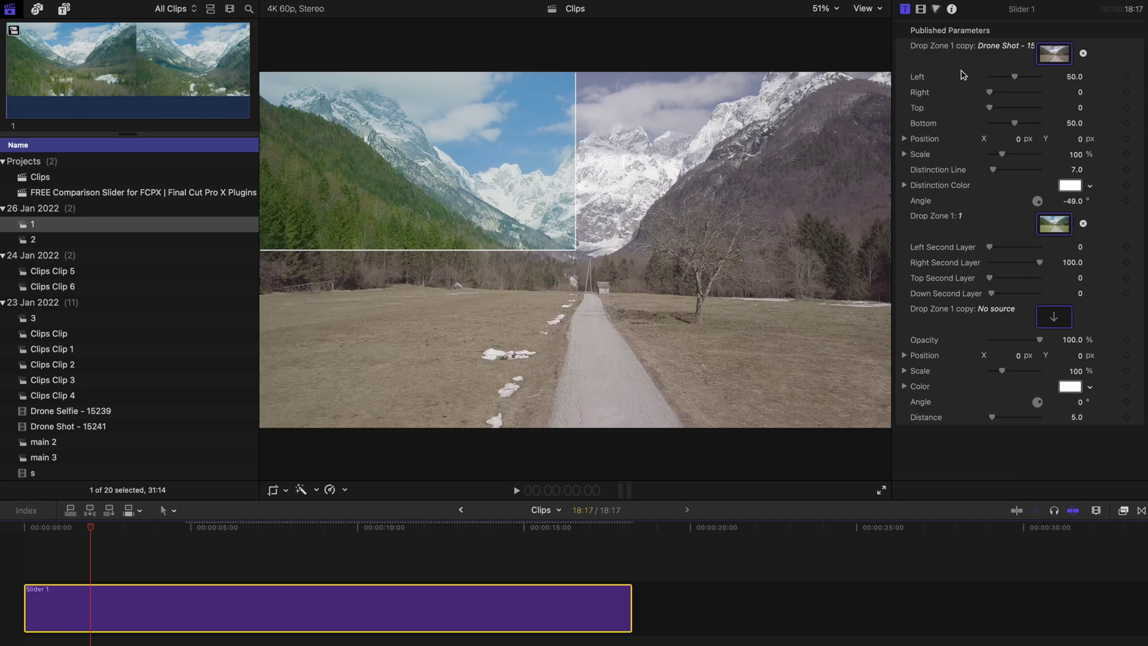
pyautogui.moveTo(1015, 77); pyautogui.dragTo(989, 84)
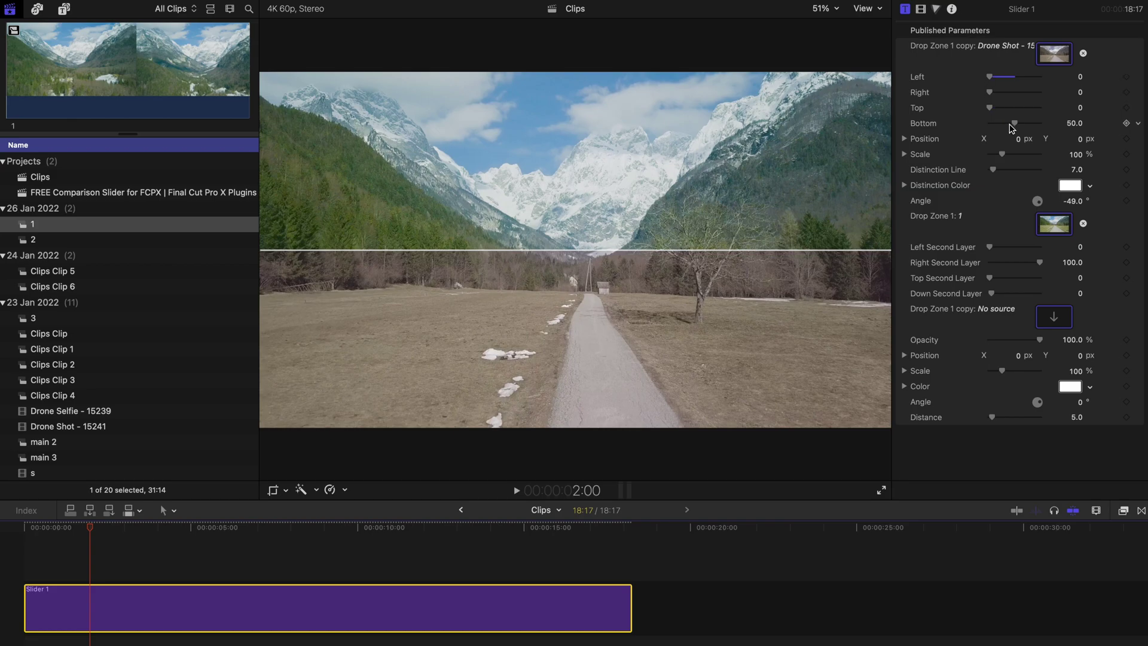
pyautogui.moveTo(1014, 125); pyautogui.dragTo(977, 126)
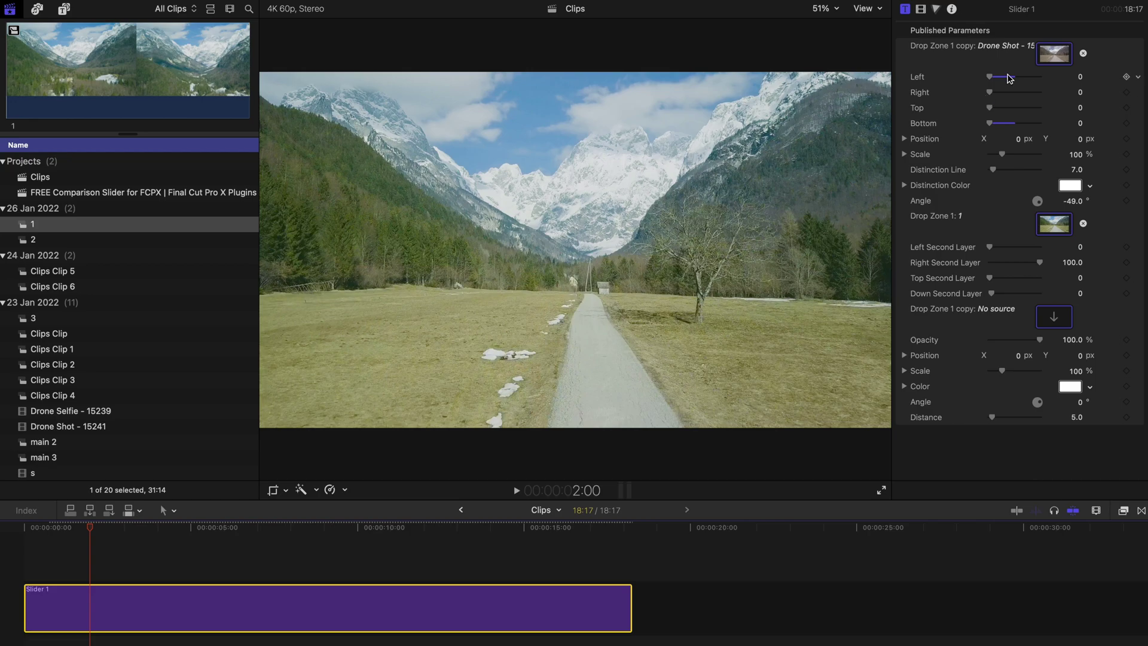
pyautogui.moveTo(992, 76); pyautogui.dragTo(1053, 82)
pyautogui.click(1126, 76)
# Step: Keyframe Left at 50 around 3 seconds and 0 around 4 seconds, then preview the wipe
pyautogui.click(127, 526)
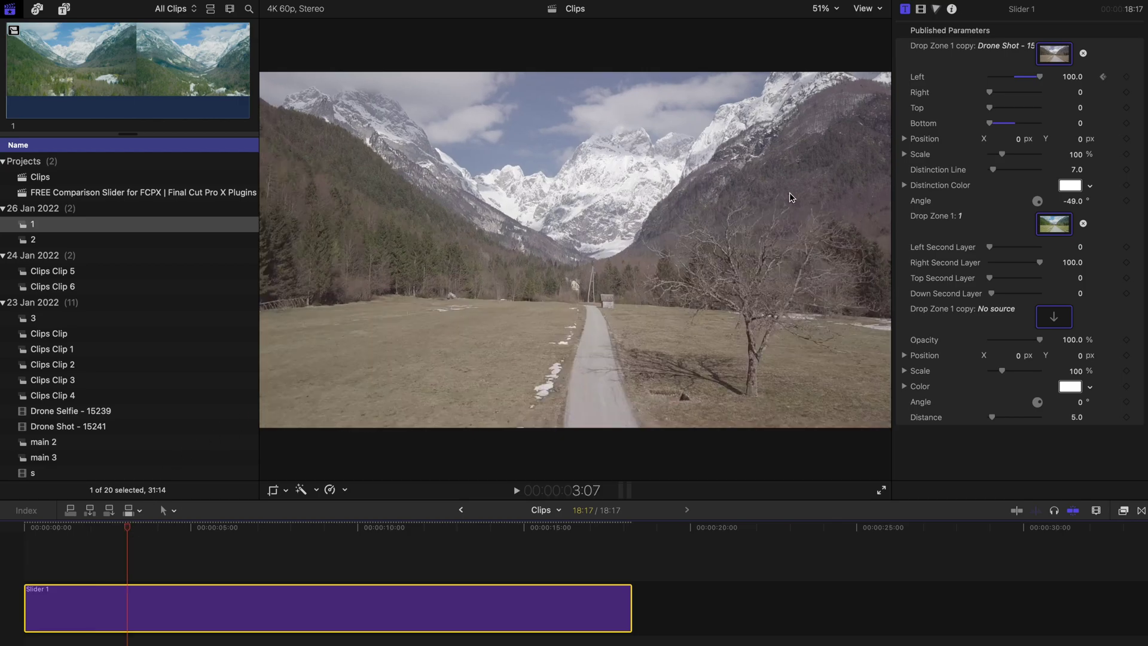
pyautogui.moveTo(1010, 79); pyautogui.dragTo(1017, 81)
pyautogui.click(1068, 77)
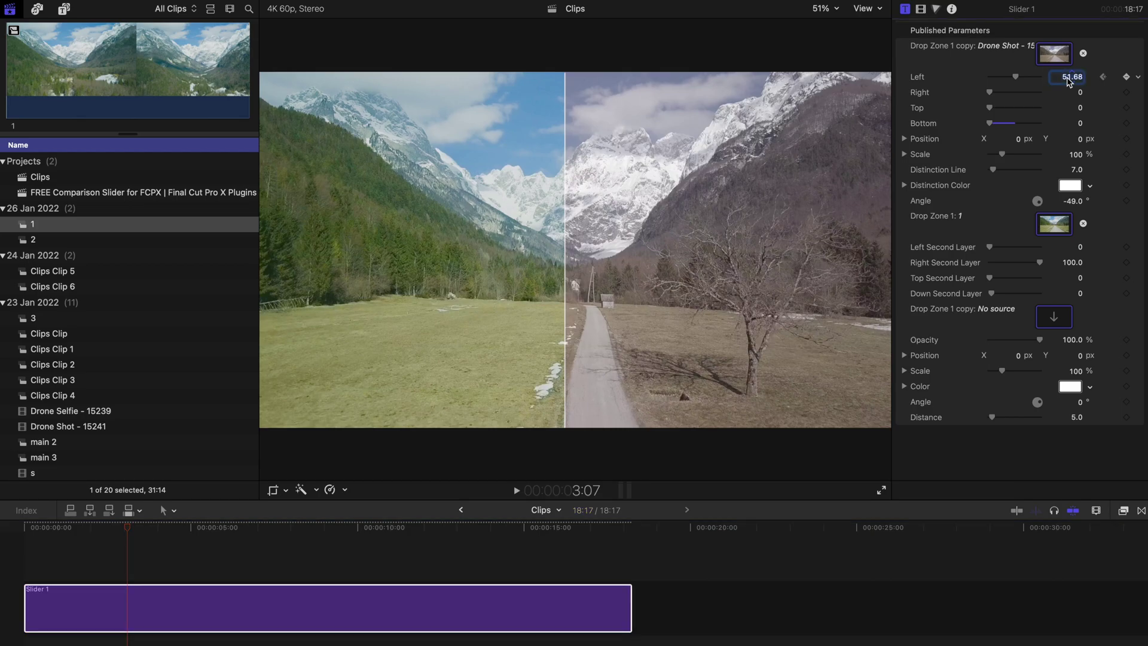
pyautogui.write('50')
pyautogui.press('Return')
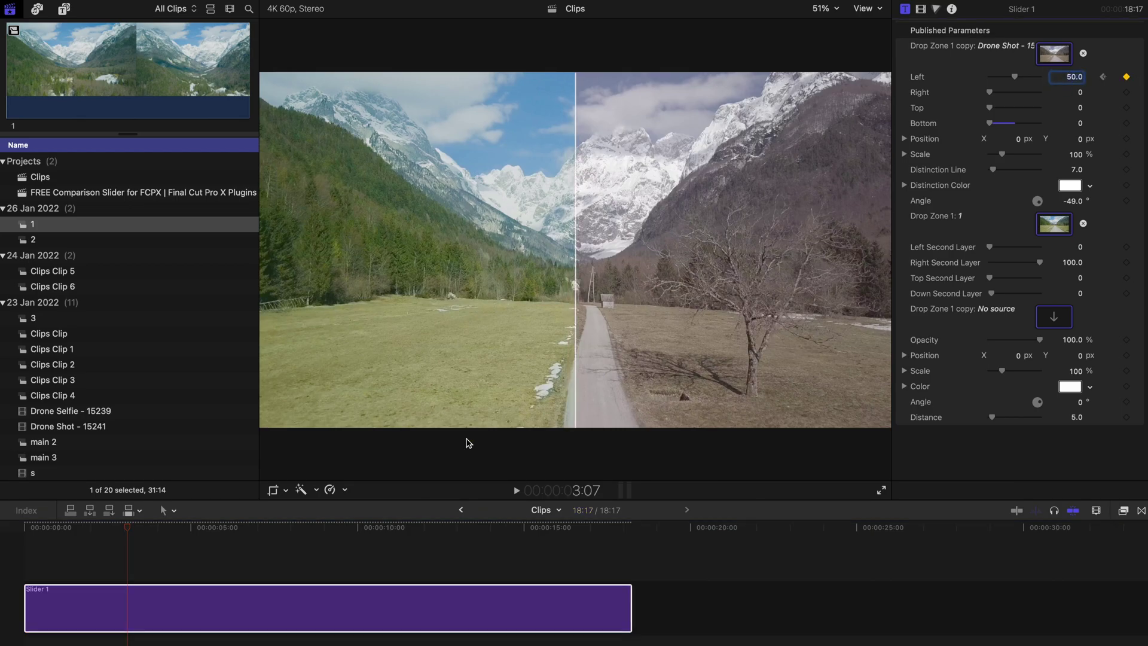
pyautogui.click(162, 527)
pyautogui.click(1074, 77)
pyautogui.write('0')
pyautogui.press('Return')
pyautogui.click(73, 527)
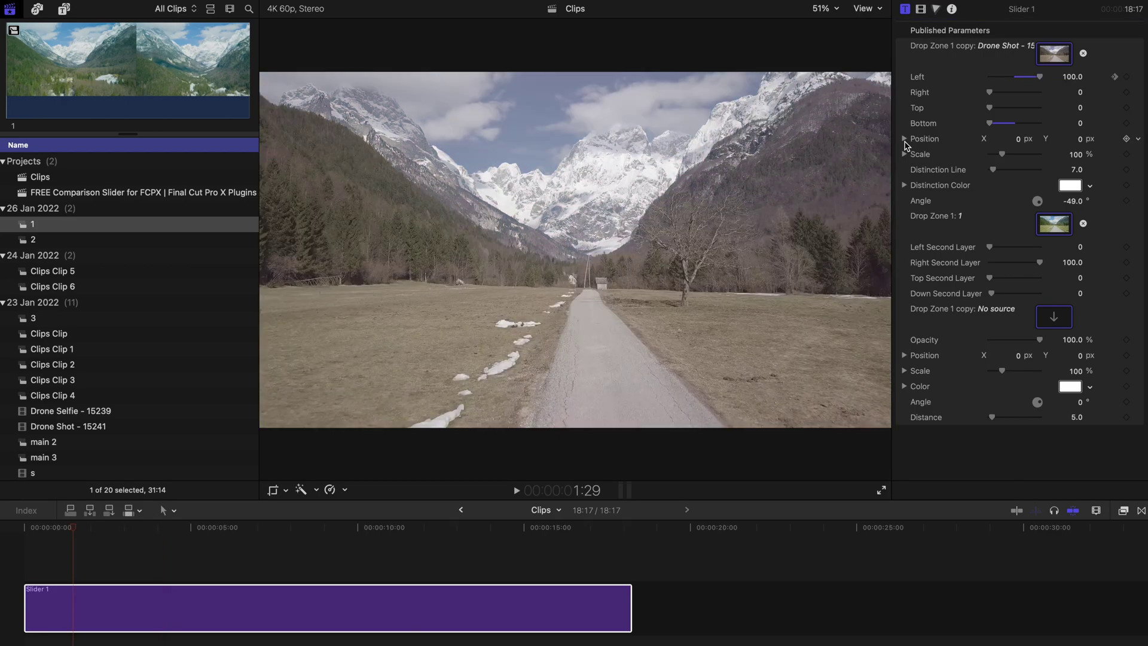
pyautogui.press('space')
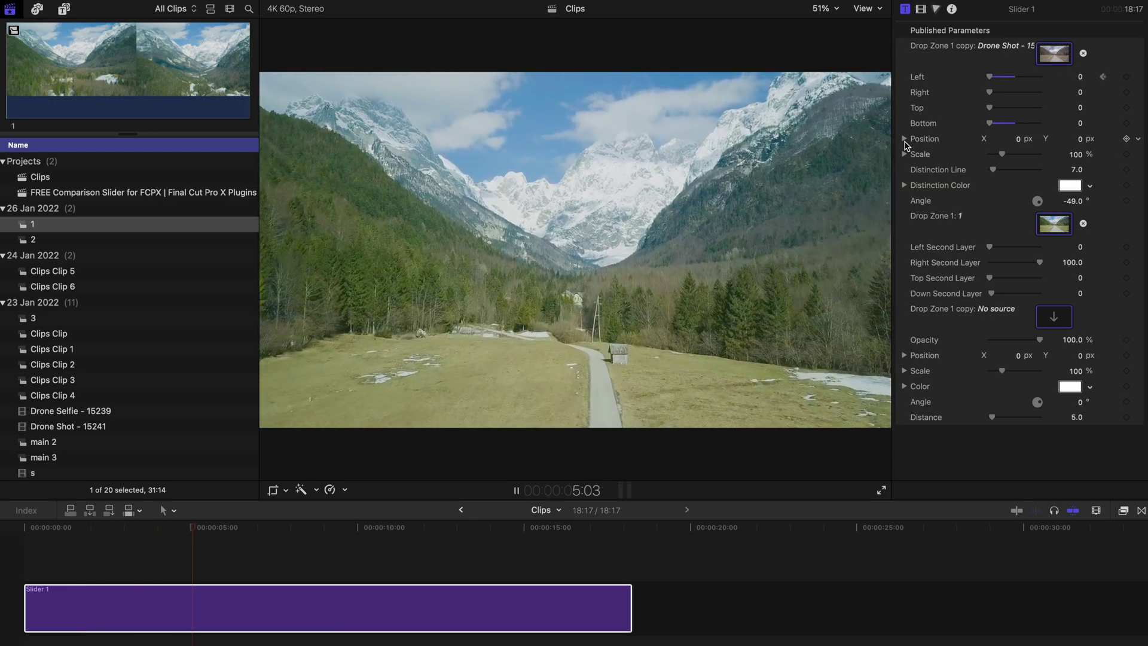
pyautogui.press('space')
# Step: Add a hold keyframe at 3:33 with Left at 50, then play the wipe back
pyautogui.moveTo(150, 527); pyautogui.dragTo(129, 527)
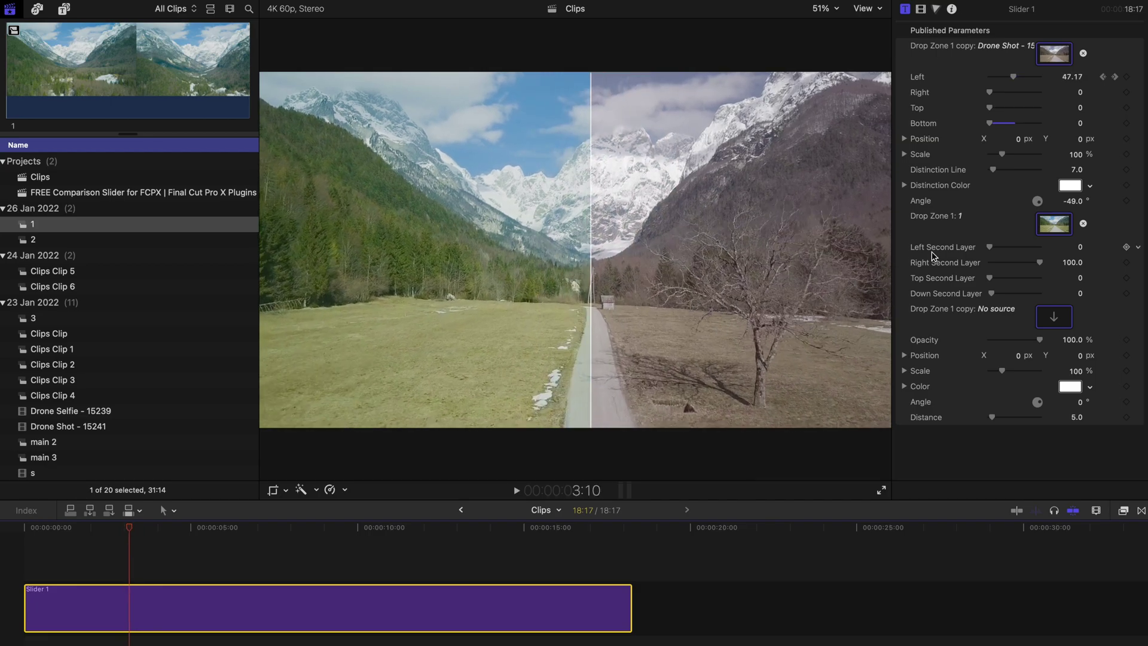
pyautogui.click(1103, 77)
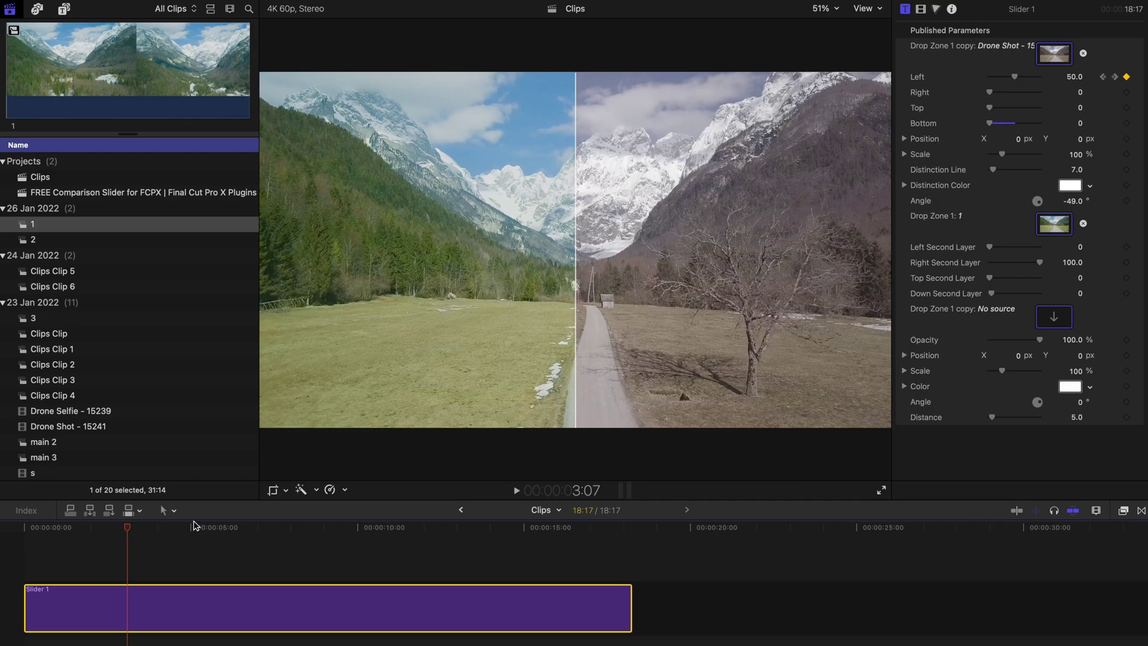
pyautogui.click(142, 526)
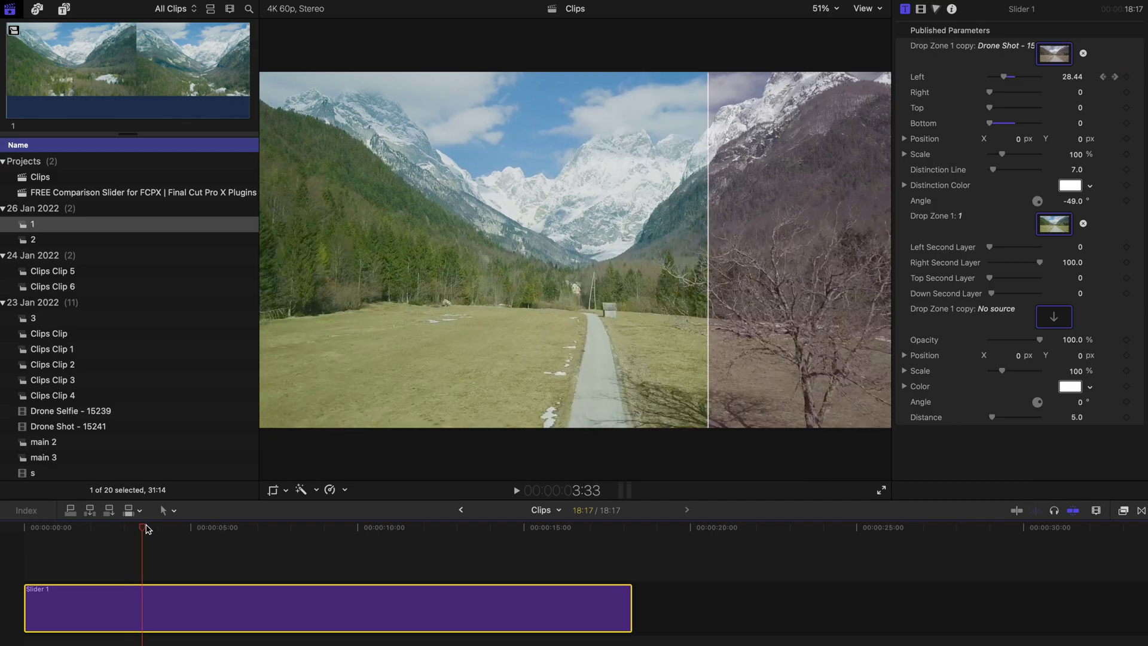
pyautogui.click(1126, 77)
pyautogui.click(1067, 77)
pyautogui.write('50')
pyautogui.press('Return')
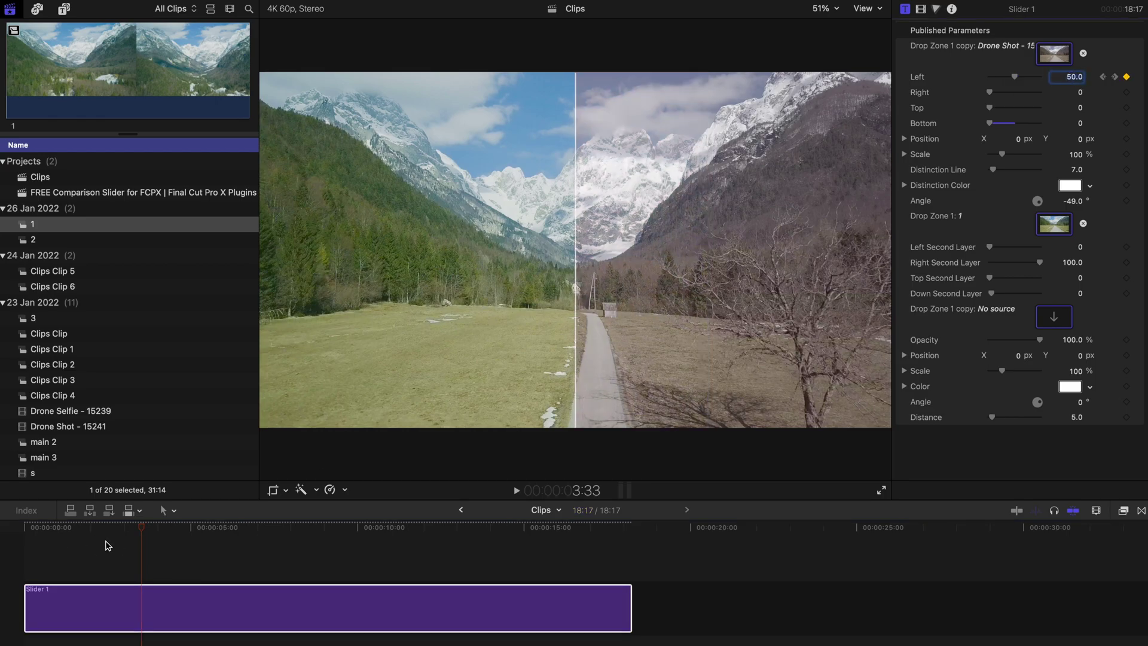
pyautogui.click(78, 532)
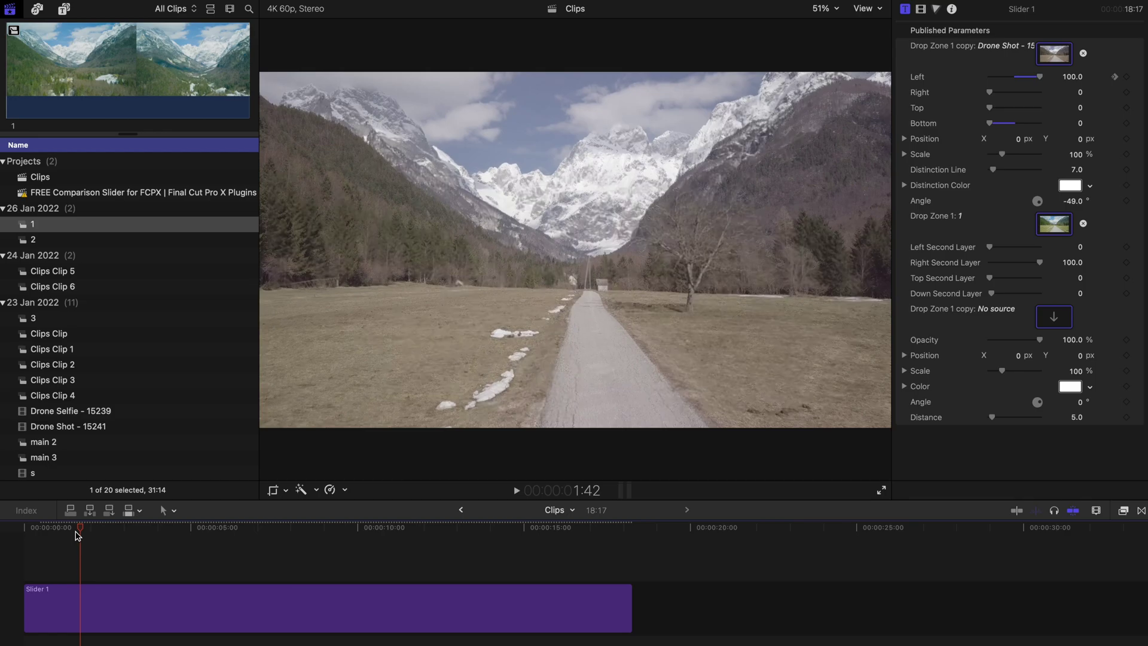
pyautogui.press('space')
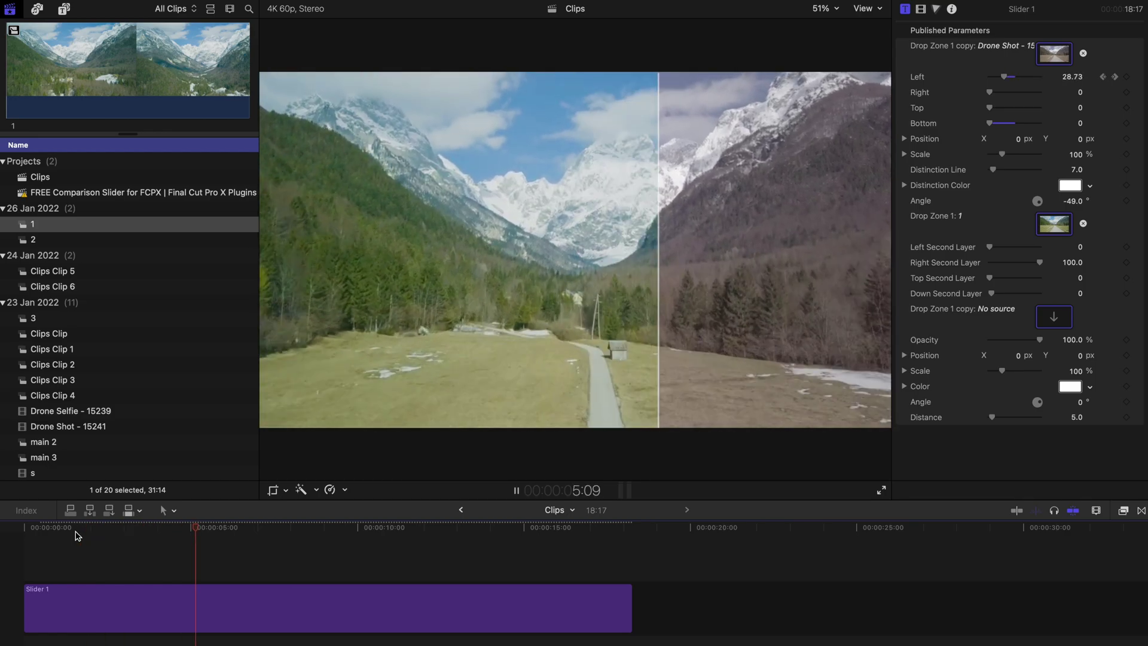
pyautogui.press('space')
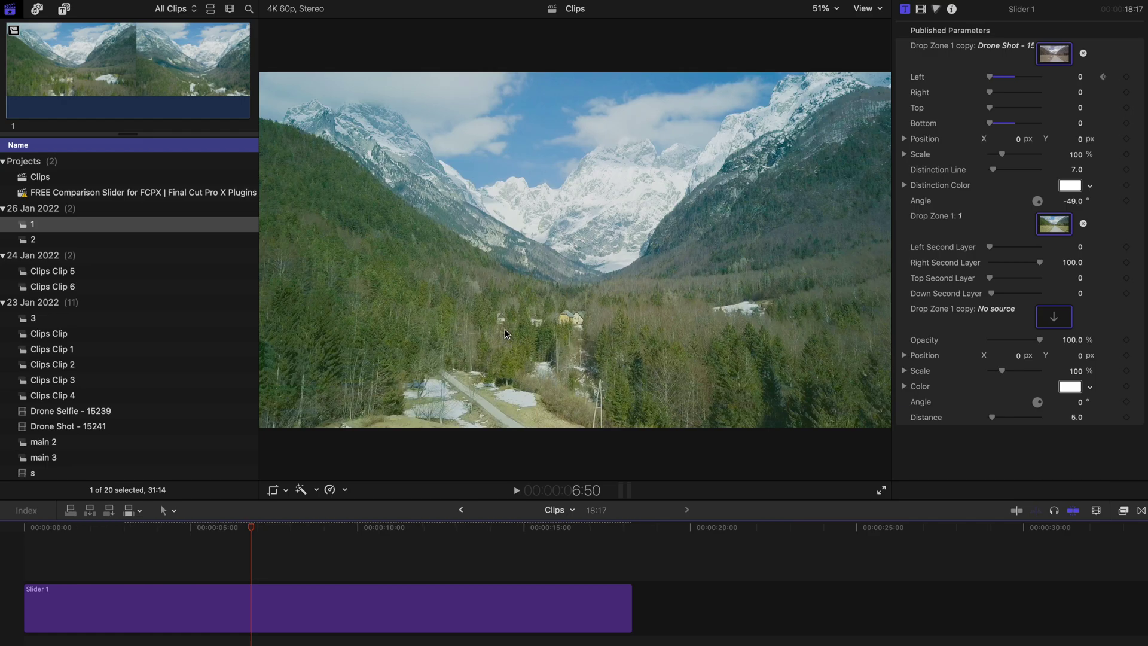
# Step: At 4:41, try orange divider colours, then rotate the slider Angle to -172.3°
pyautogui.click(180, 539)
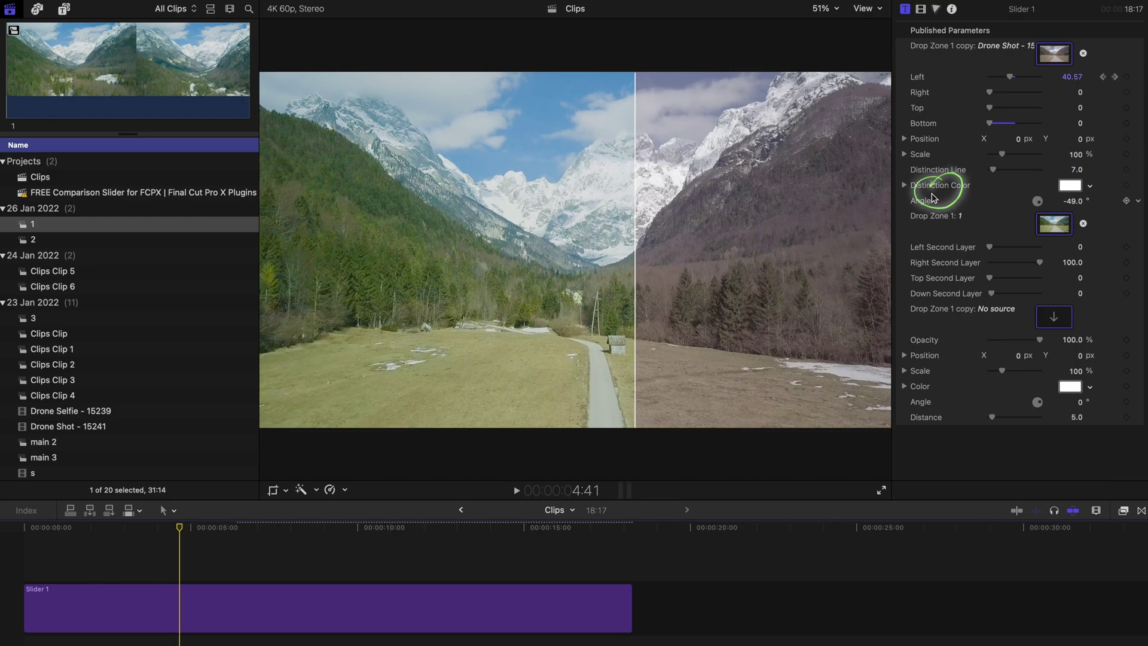
pyautogui.click(1089, 186)
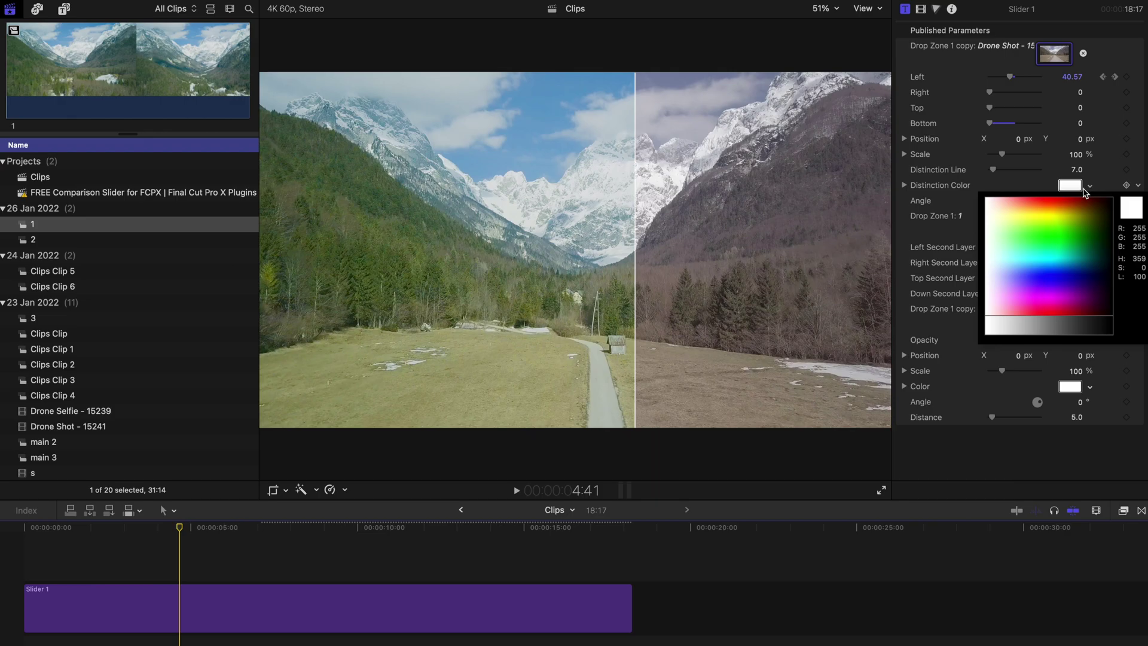
pyautogui.click(1054, 207)
pyautogui.moveTo(1054, 207); pyautogui.dragTo(1111, 330)
pyautogui.moveTo(1040, 207)
pyautogui.mouseDown()
pyautogui.moveTo(1024, 214)
pyautogui.moveTo(1028, 205)
pyautogui.mouseUp()
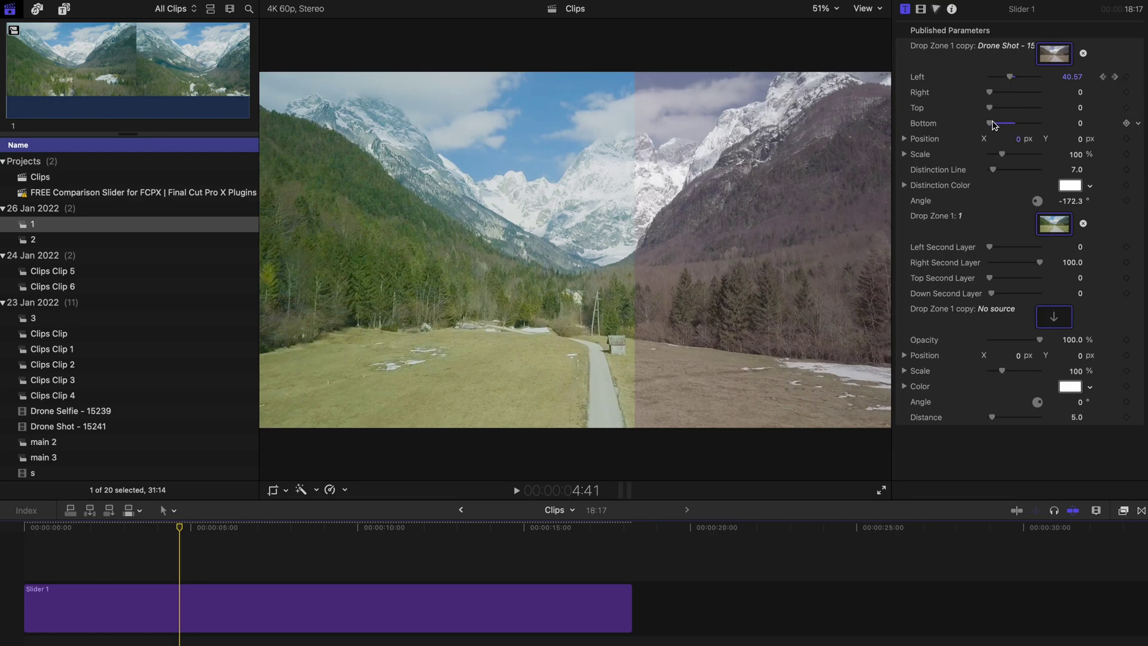
# Step: Lower the first wipe's Bottom crop to about 12 and rotate its Angle to about -570°
pyautogui.moveTo(991, 125); pyautogui.dragTo(1005, 125)
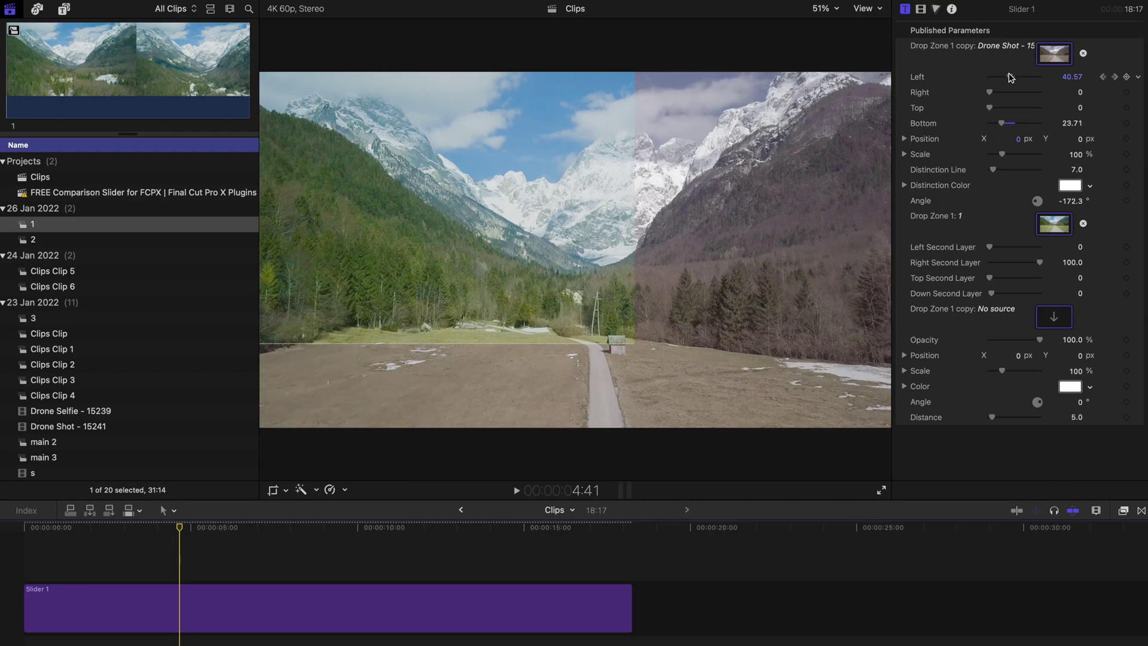
pyautogui.moveTo(1009, 78); pyautogui.dragTo(981, 82)
pyautogui.moveTo(1004, 126); pyautogui.dragTo(1037, 126)
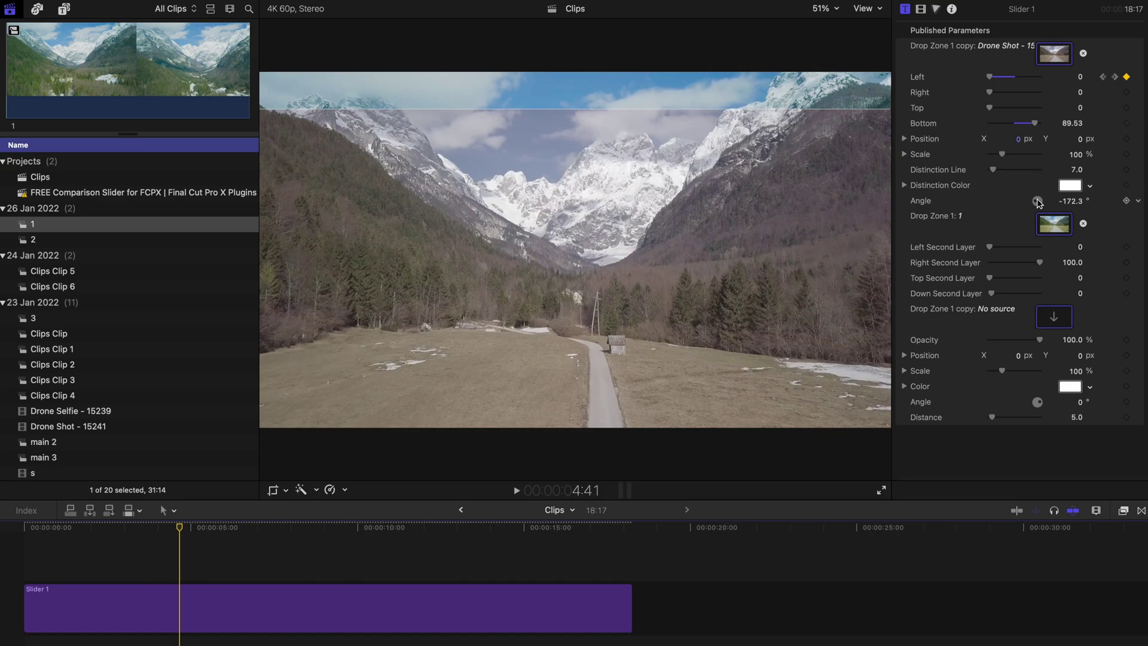
pyautogui.moveTo(1037, 200); pyautogui.dragTo(1038, 207)
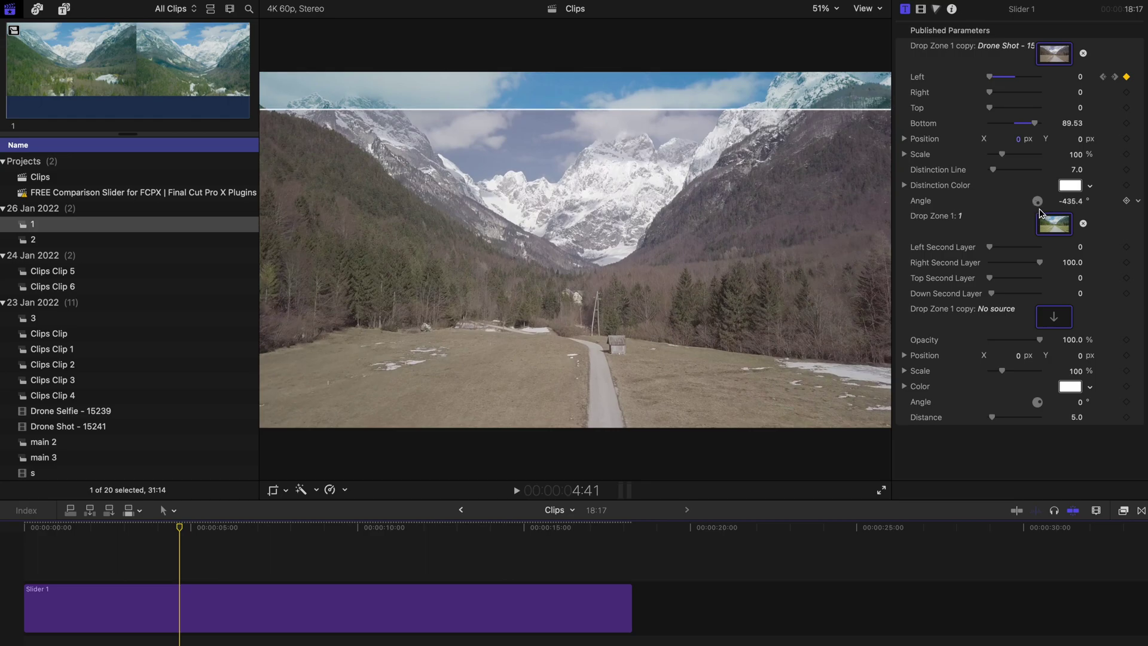
pyautogui.moveTo(1037, 207); pyautogui.dragTo(1024, 193)
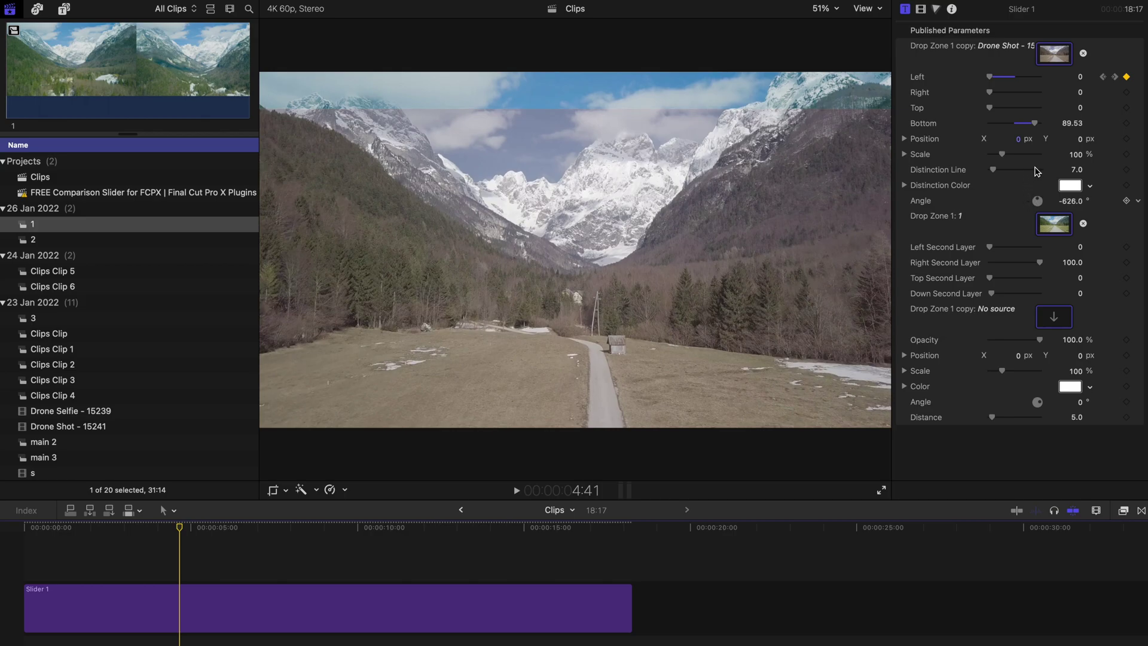
# Step: At the next keyframe, tilt the first wipe and enlarge it to Left 22.34, Bottom 15.78
pyautogui.click(600, 138)
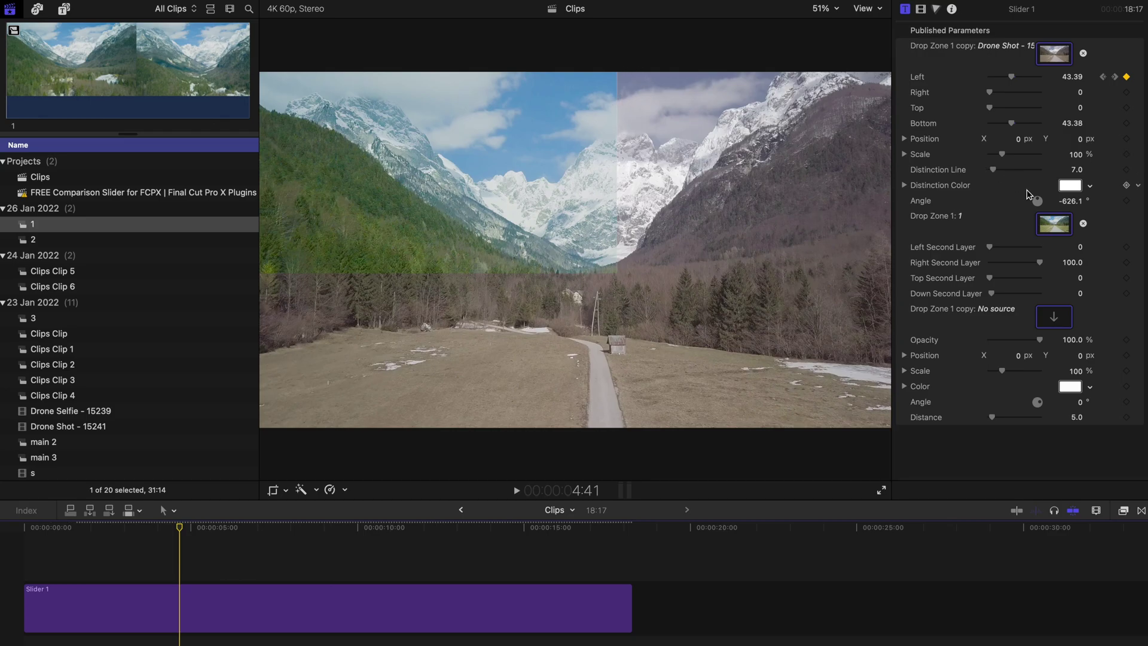
pyautogui.moveTo(1038, 203); pyautogui.dragTo(1046, 207)
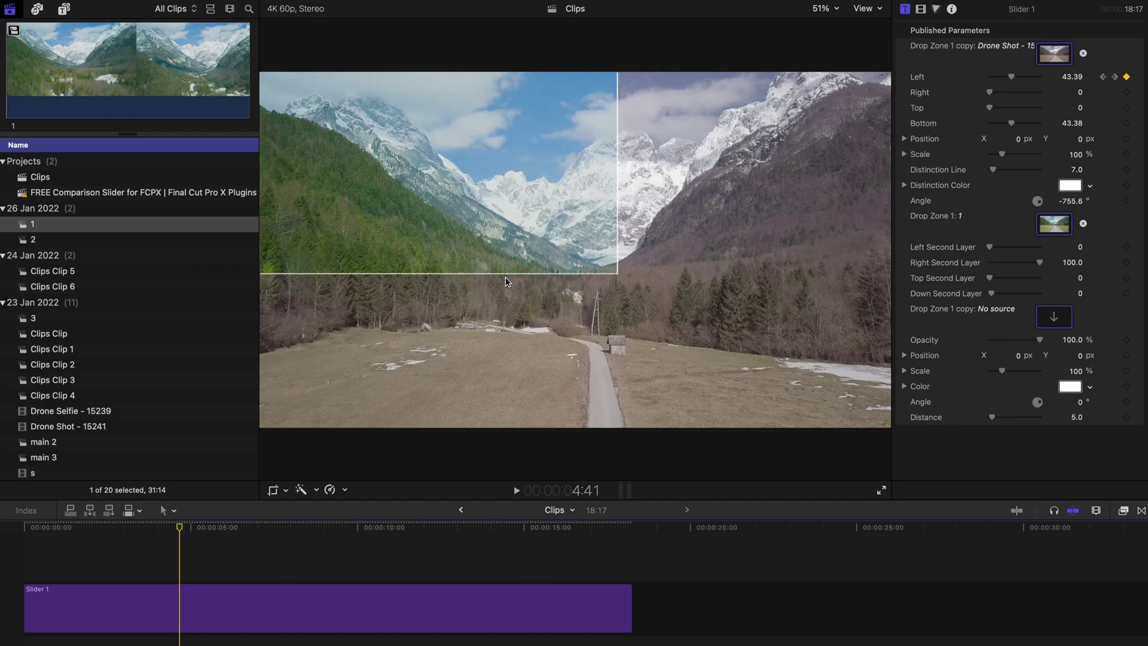
pyautogui.moveTo(617, 274); pyautogui.dragTo(692, 322)
pyautogui.moveTo(1007, 77); pyautogui.dragTo(1001, 77)
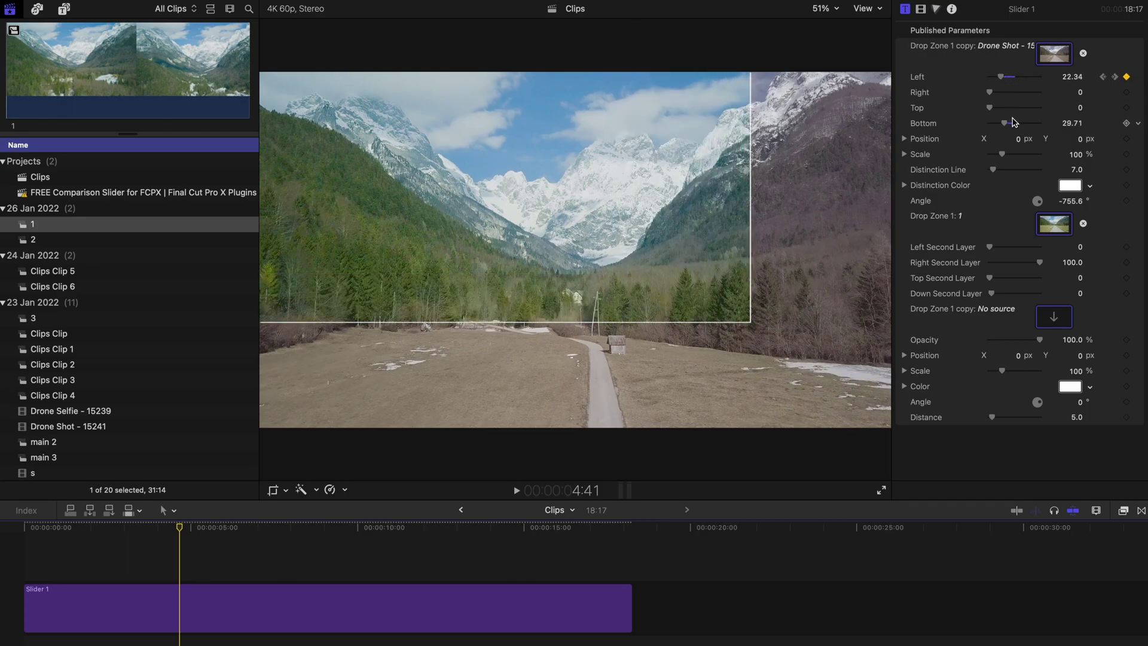
pyautogui.moveTo(1013, 123); pyautogui.dragTo(1000, 124)
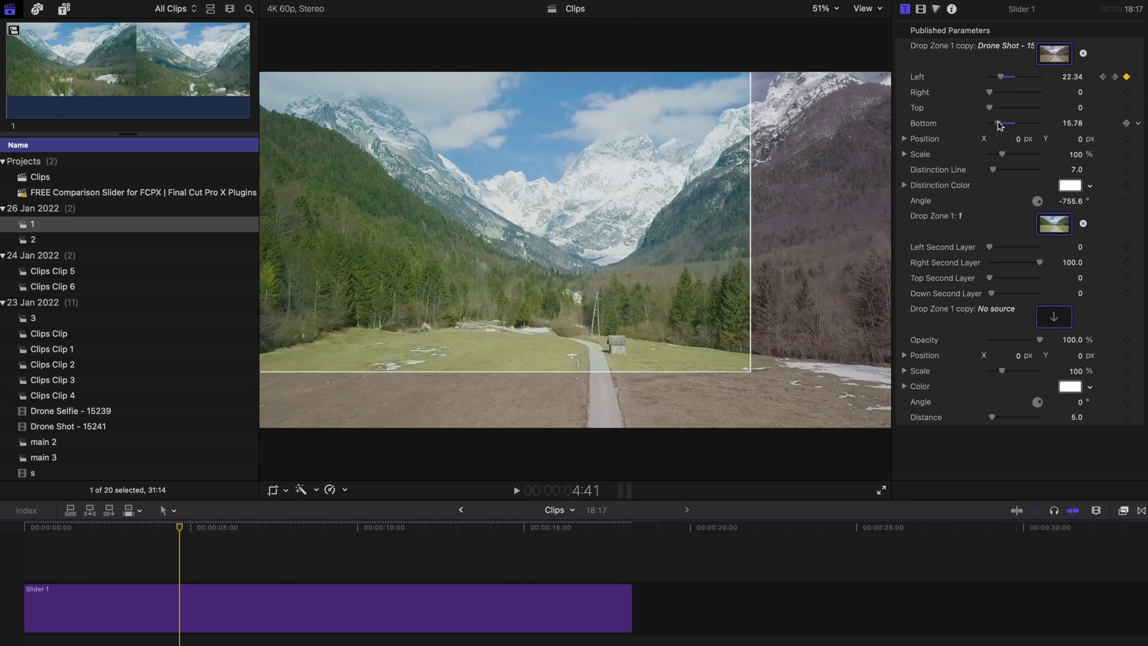
# Step: Load Clips Clip 2 into the Drop Zone 1 copy well and reselect the Slider 1 title
pyautogui.click(1054, 320)
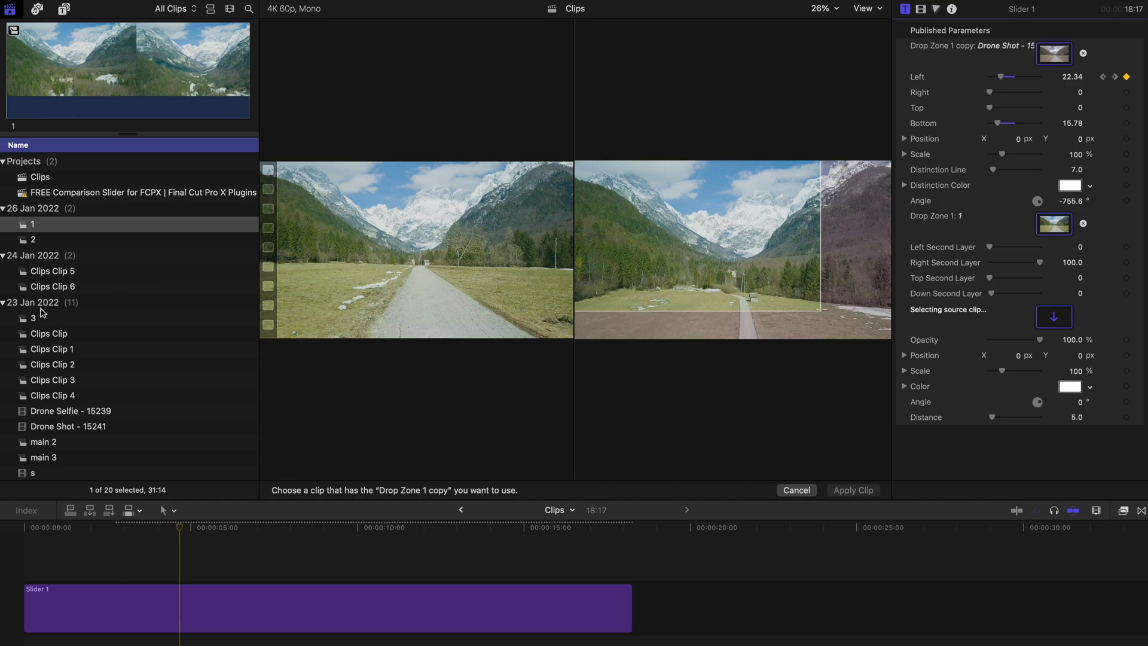
pyautogui.click(31, 364)
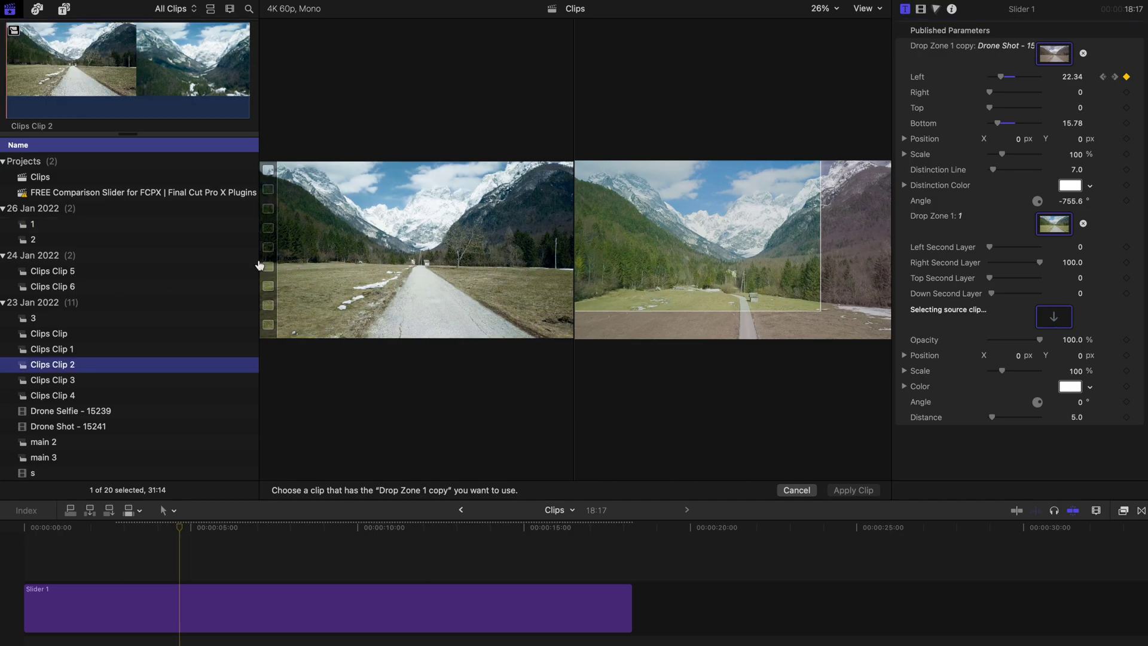
pyautogui.click(13, 60)
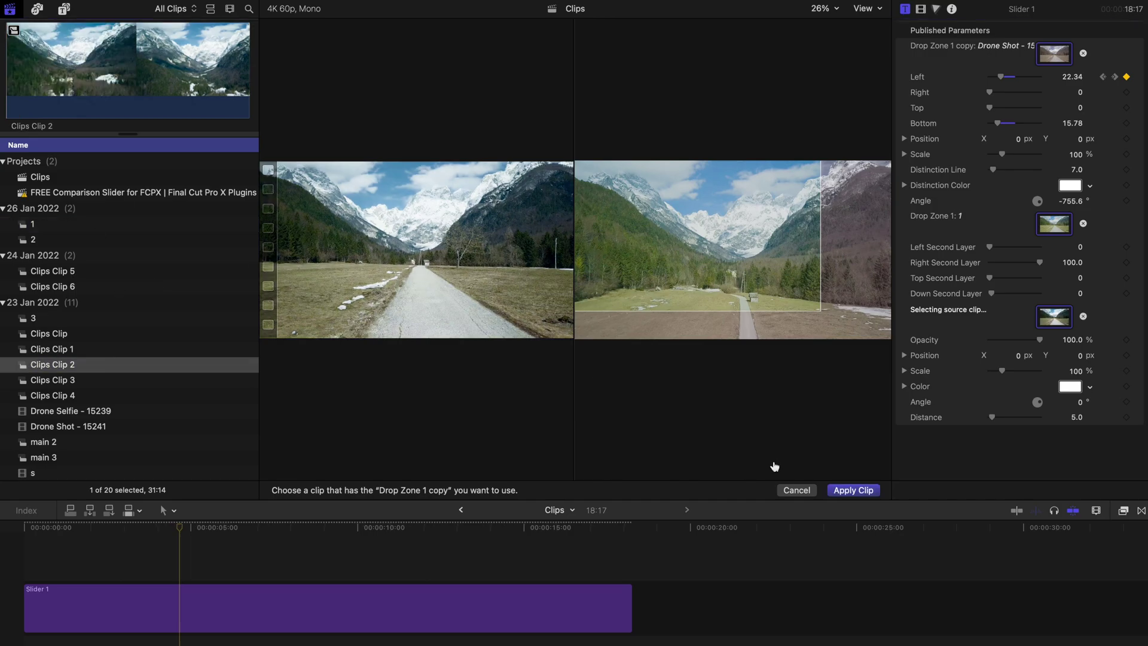
pyautogui.click(839, 490)
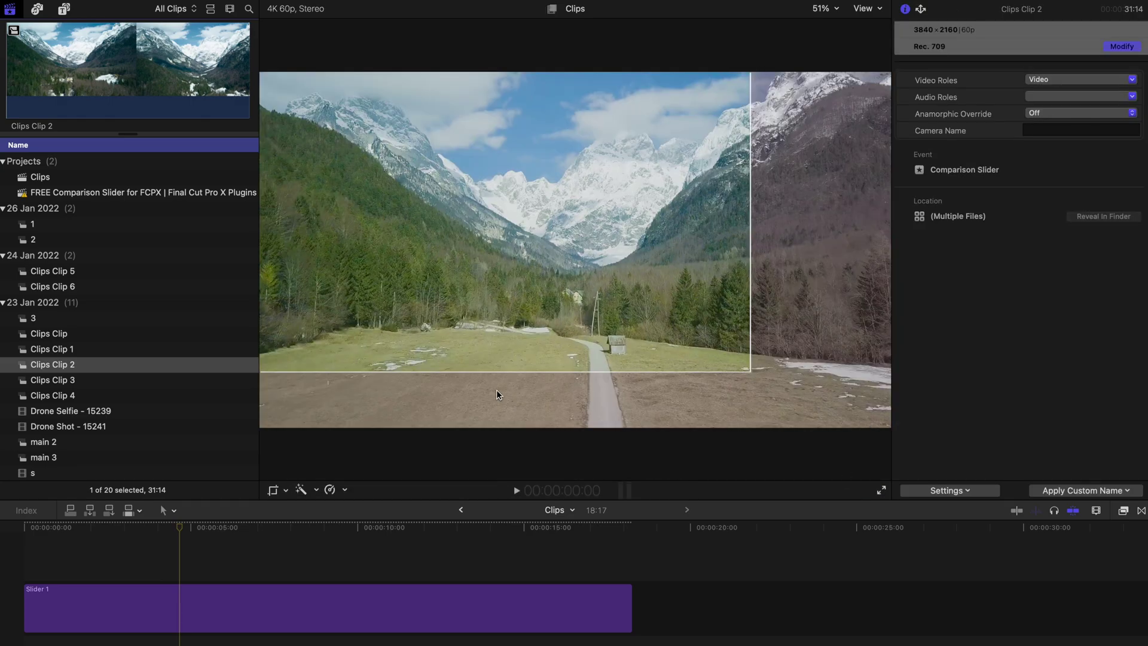
pyautogui.click(184, 615)
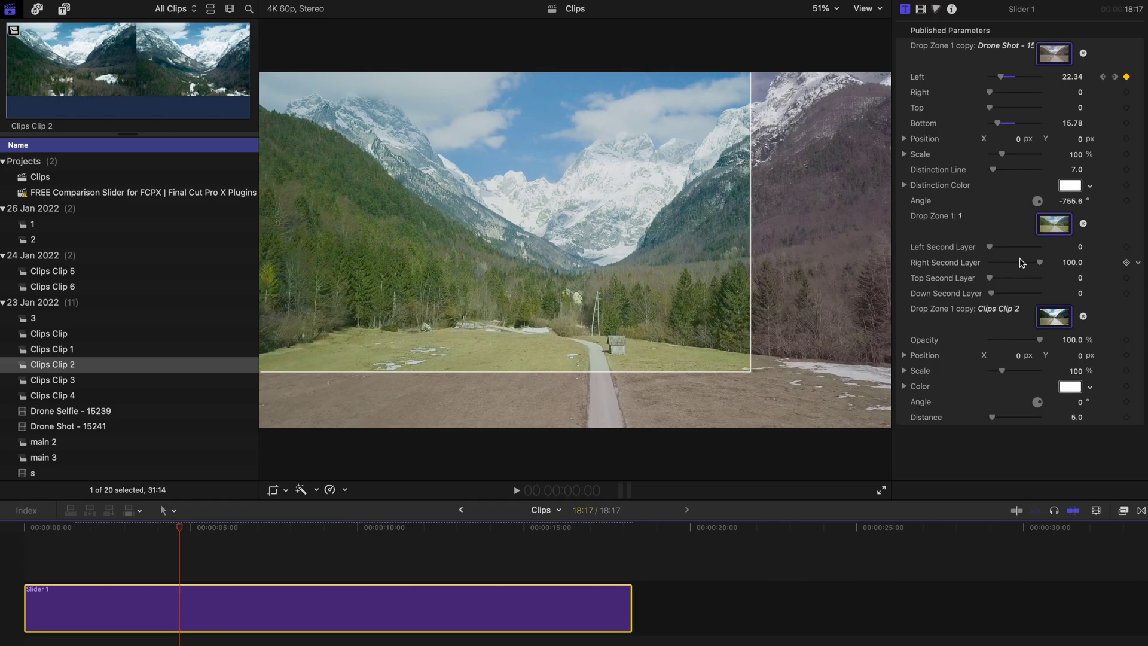
# Step: Set the second layer's wipe to Right 43.71 and Top 34.97, with its Angle at -43.6°
pyautogui.moveTo(1041, 265); pyautogui.dragTo(1019, 266)
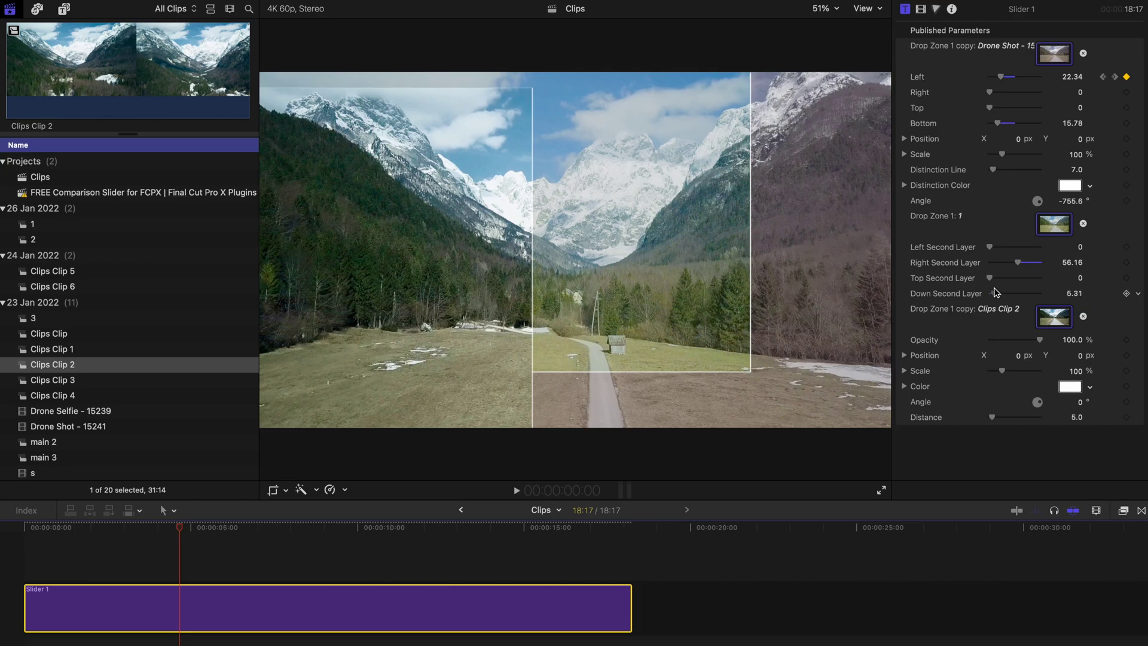
pyautogui.moveTo(989, 280); pyautogui.dragTo(1004, 281)
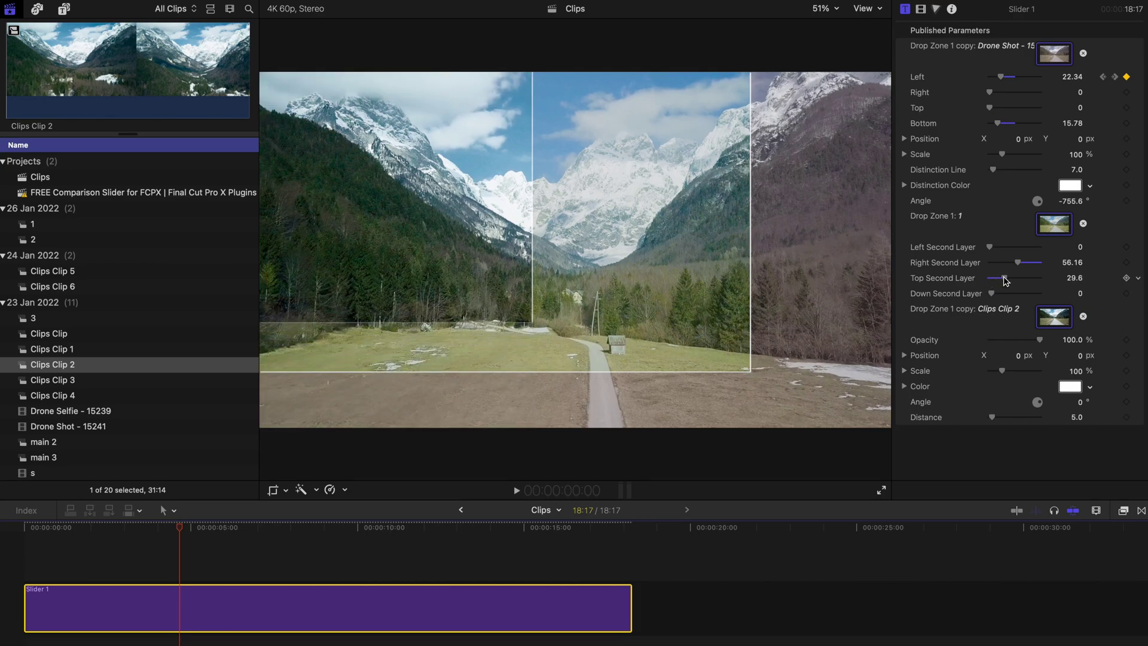
pyautogui.moveTo(1037, 404); pyautogui.dragTo(1044, 408)
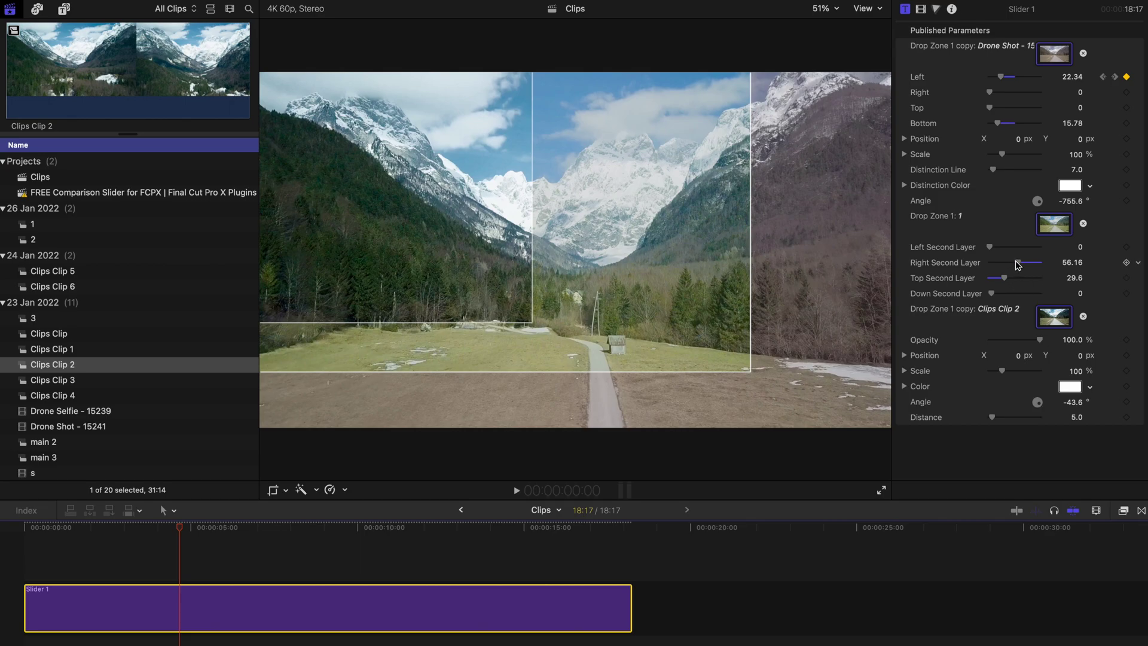
pyautogui.moveTo(1018, 265); pyautogui.dragTo(990, 248)
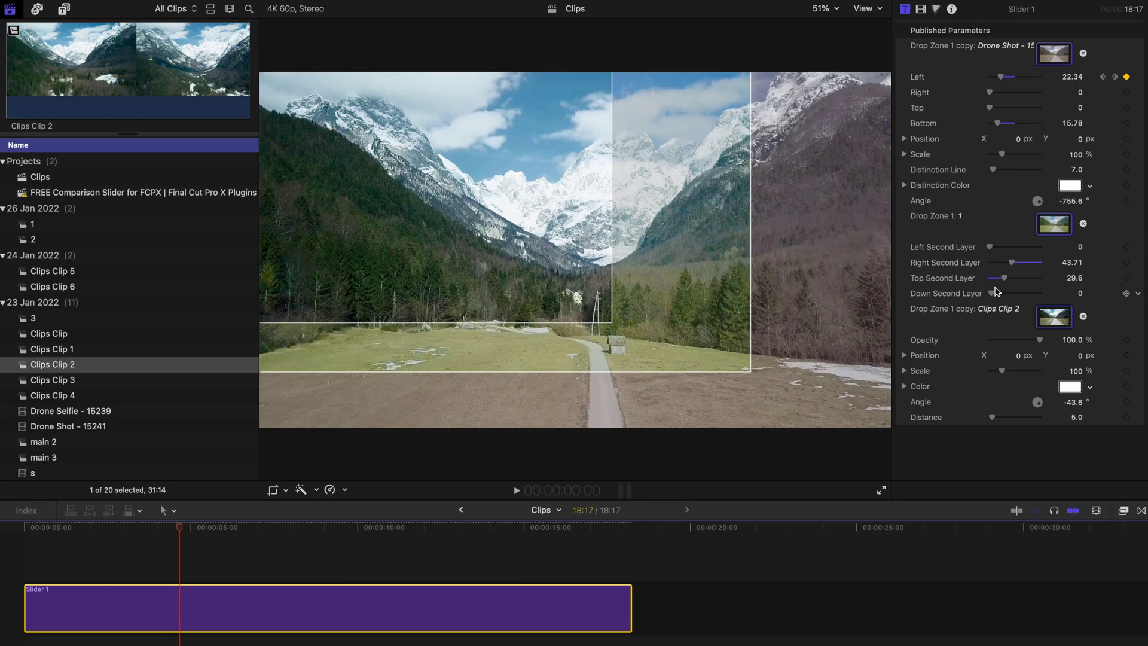
pyautogui.moveTo(1005, 279); pyautogui.dragTo(1010, 278)
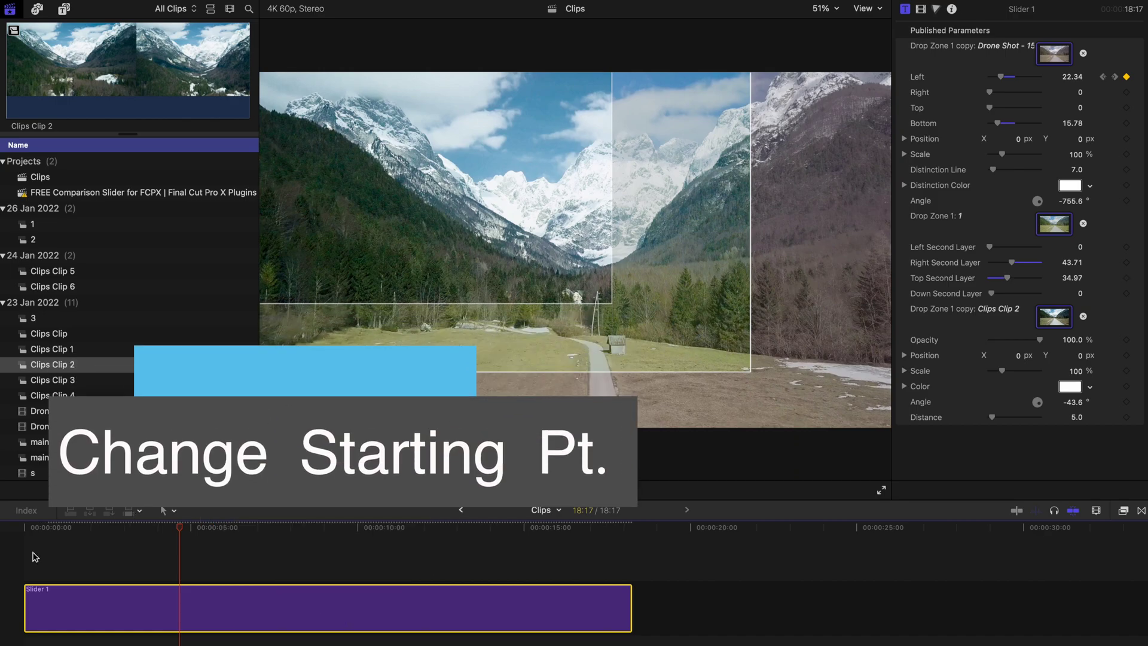
# Step: Trim the Slider 1 title's start so it runs 18:17, then preview the wipe and reselect it
pyautogui.click(29, 526)
pyautogui.click(41, 526)
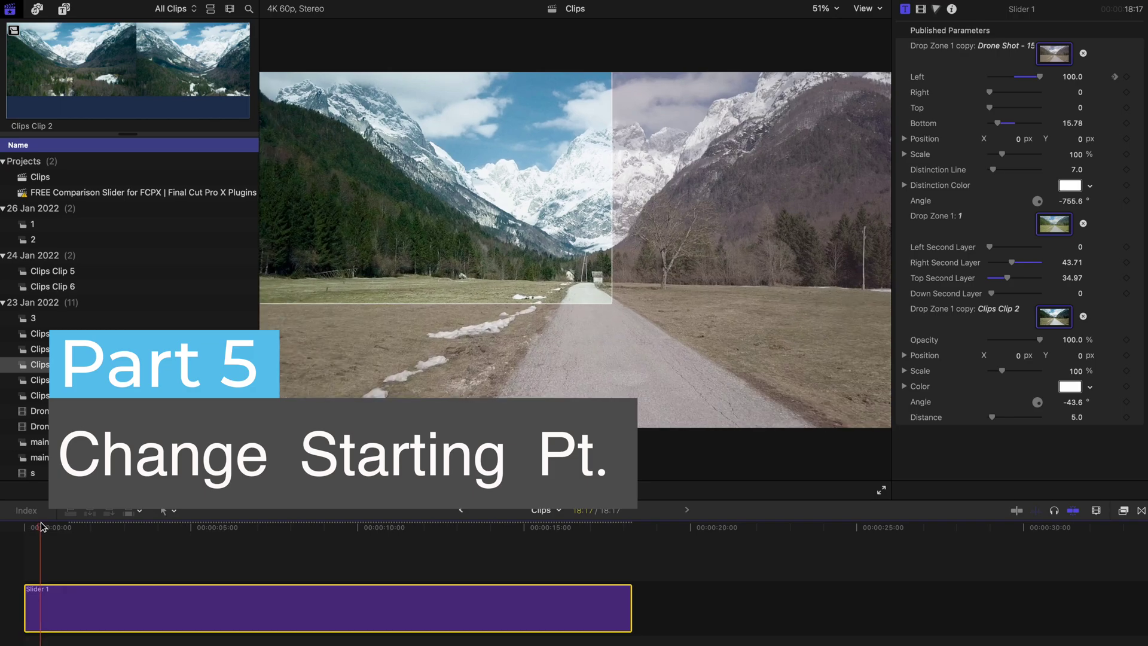
pyautogui.moveTo(42, 526); pyautogui.dragTo(51, 526)
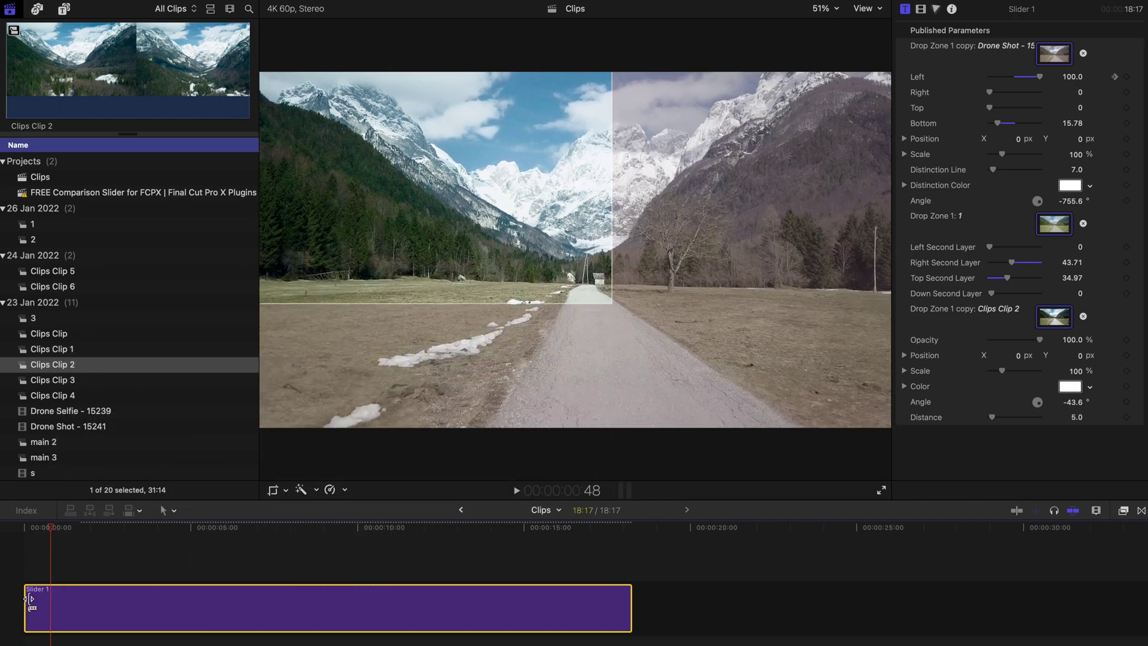
pyautogui.moveTo(28, 598); pyautogui.dragTo(76, 598)
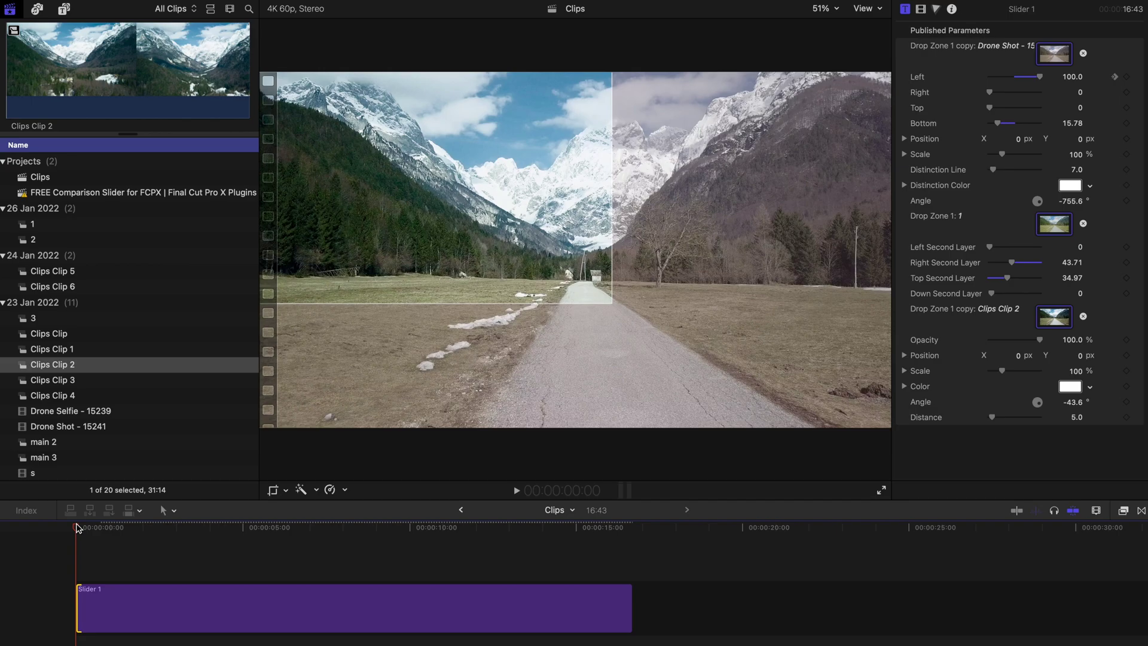
pyautogui.moveTo(77, 530)
pyautogui.mouseDown()
pyautogui.moveTo(141, 535)
pyautogui.moveTo(84, 549)
pyautogui.mouseUp()
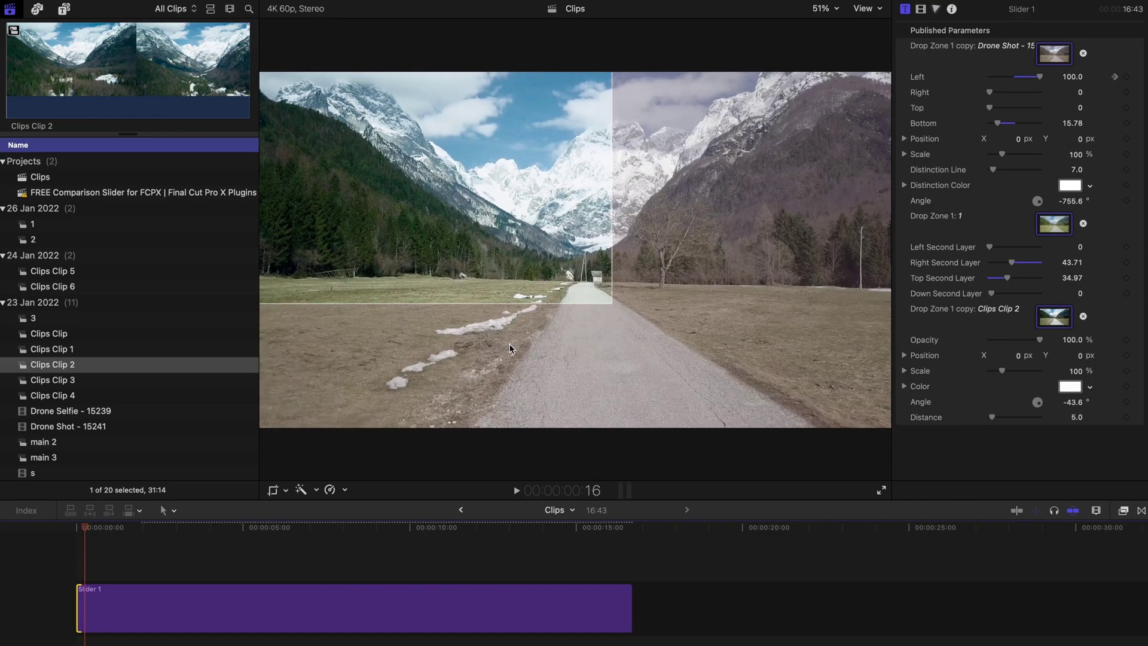
pyautogui.click(242, 602)
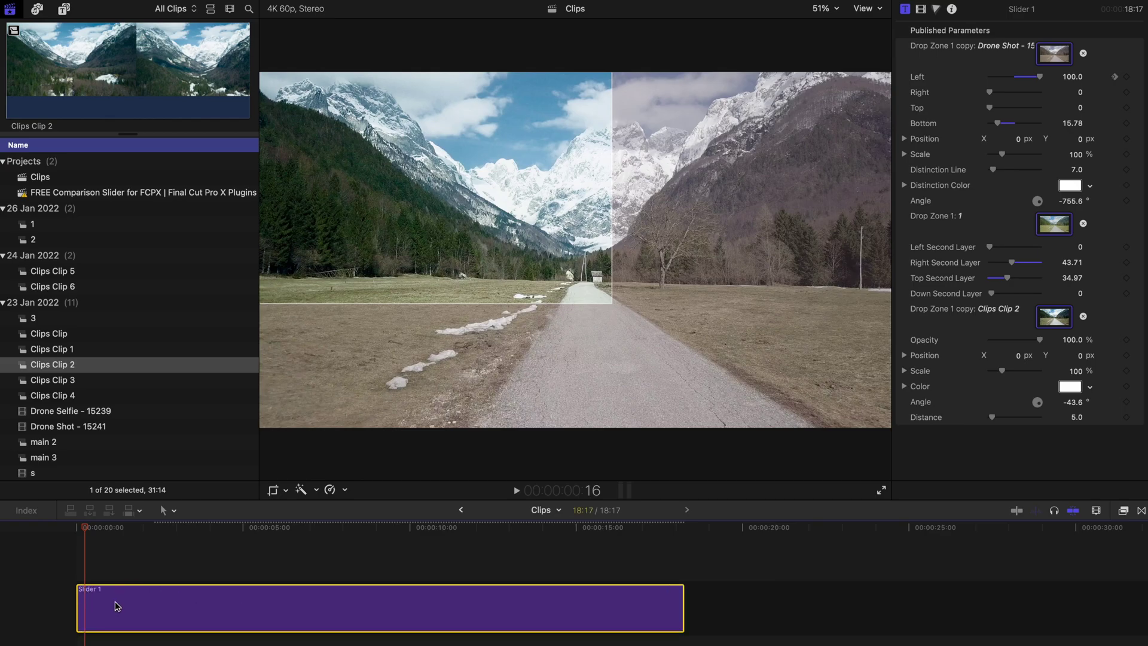
# Step: Nest the Slider 1 title in a new compound clip named main
pyautogui.hotkey('alt', 'g')
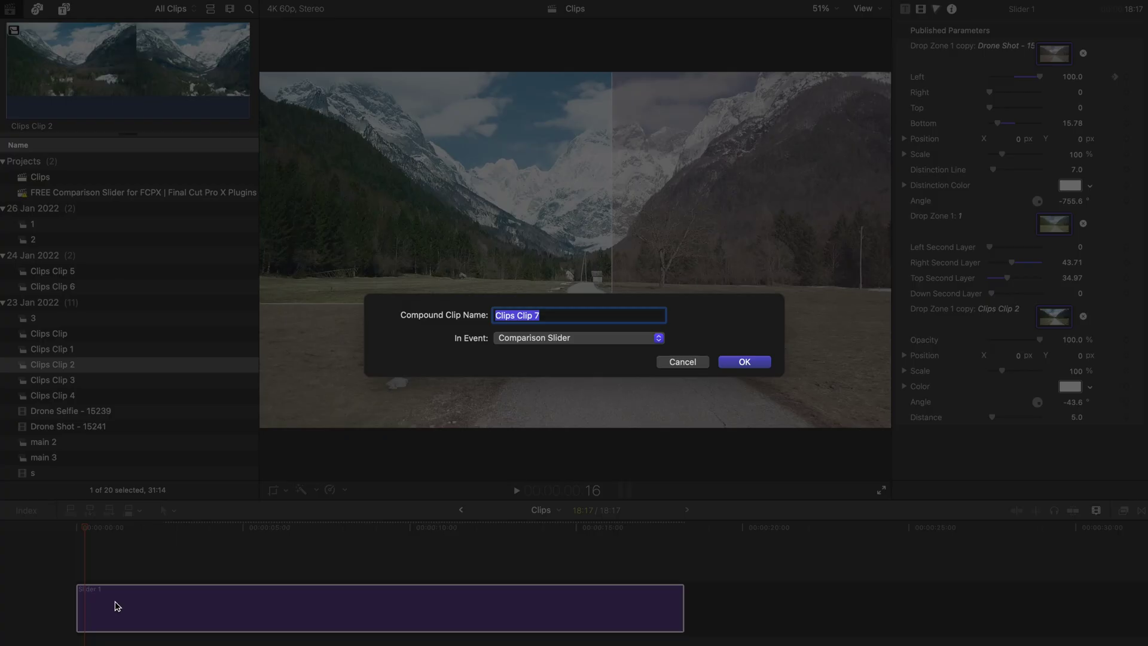
pyautogui.write('main')
pyautogui.press('Return')
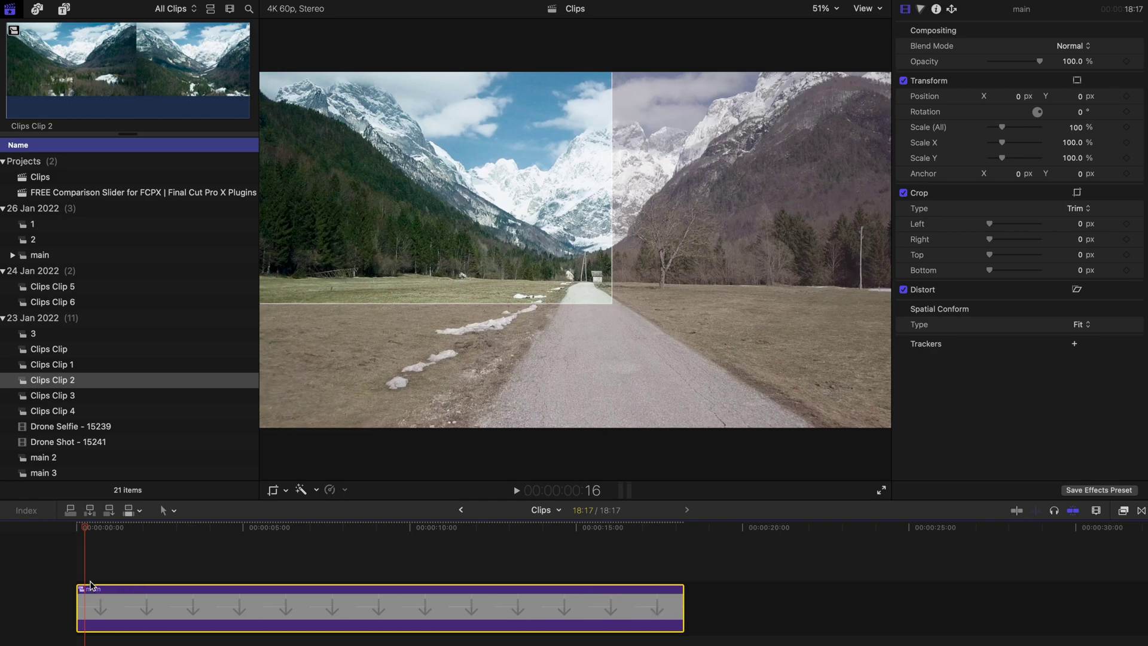
# Step: Trim the main compound clip's start, preview its wipe, and open it
pyautogui.moveTo(84, 602); pyautogui.dragTo(157, 603)
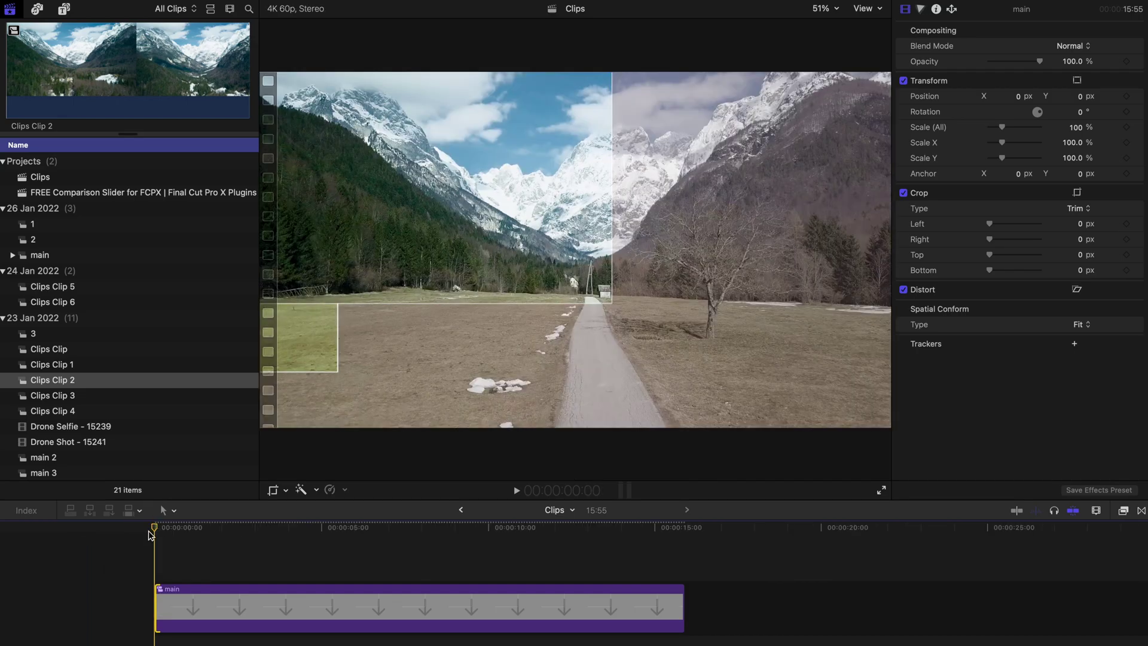
pyautogui.moveTo(155, 531); pyautogui.dragTo(273, 541)
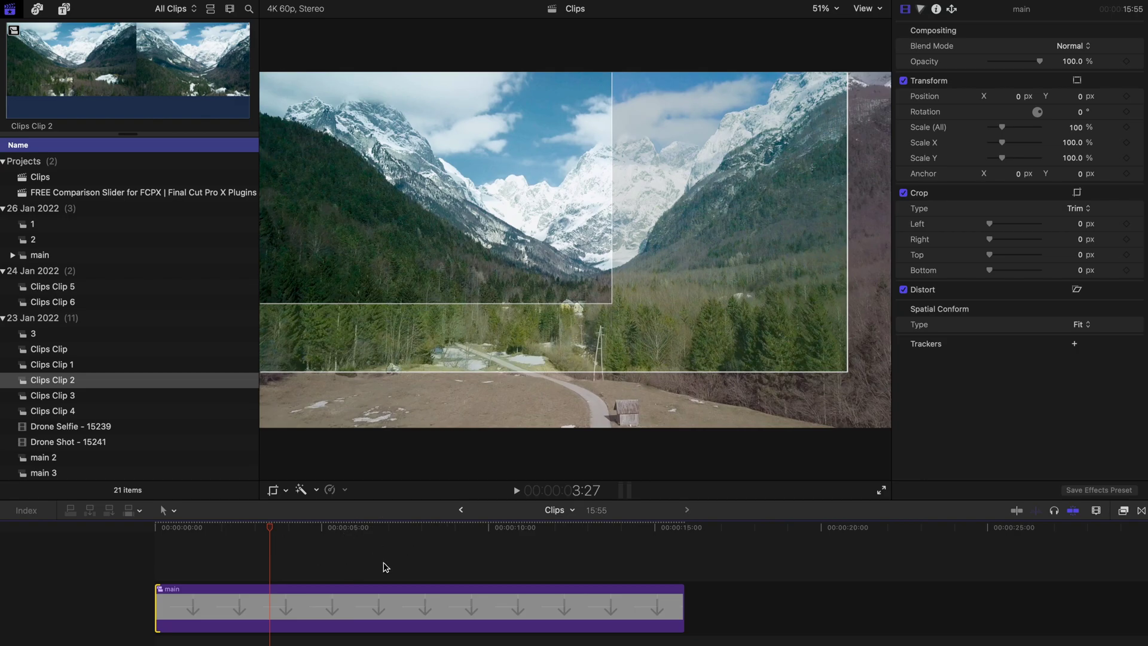
pyautogui.doubleClick(278, 609)
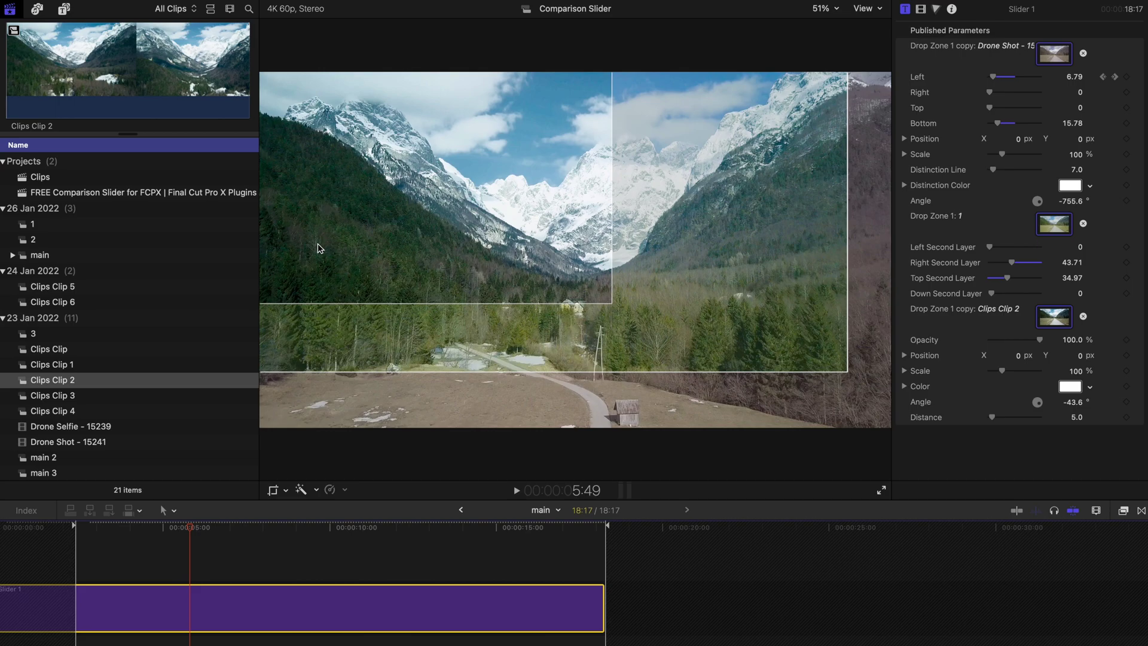
# Step: Open clip 1 and apply LC Screen Shake's Heartbeat Short Inter to the Drone Shot footage
pyautogui.click(109, 224)
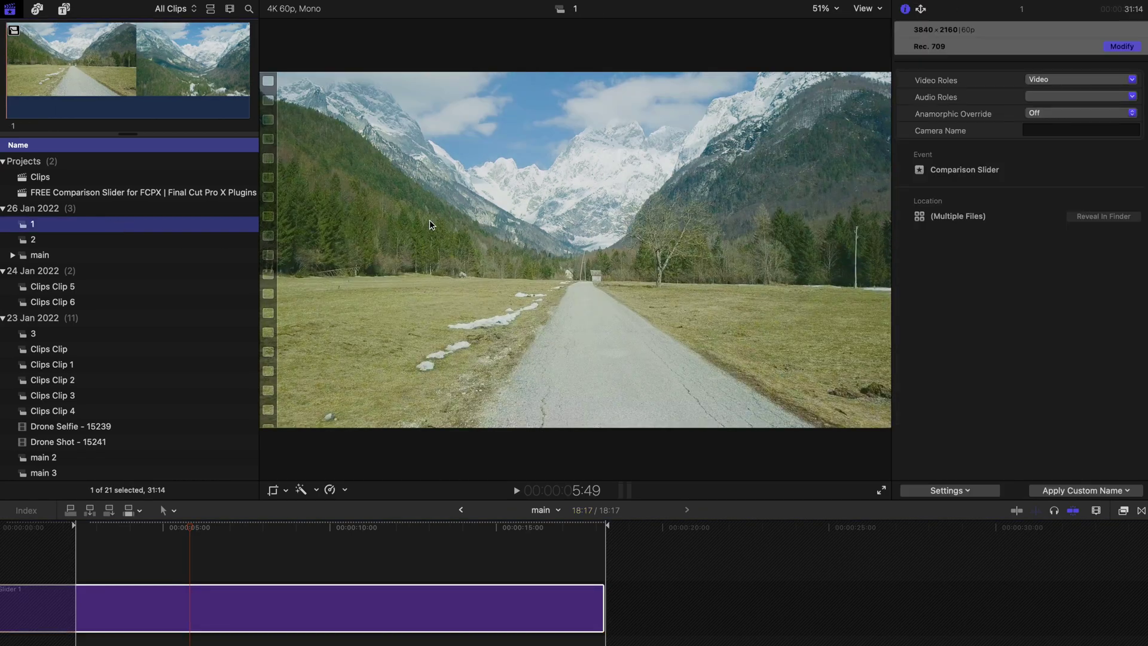
pyautogui.doubleClick(204, 229)
pyautogui.press('super+5')
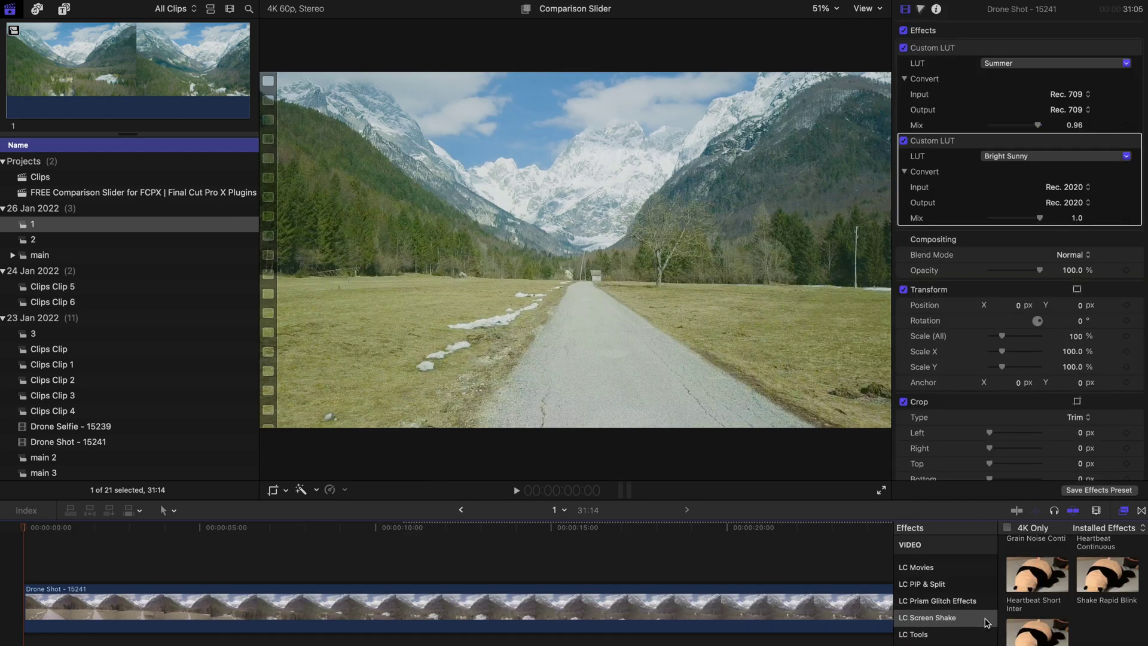
pyautogui.doubleClick(1024, 573)
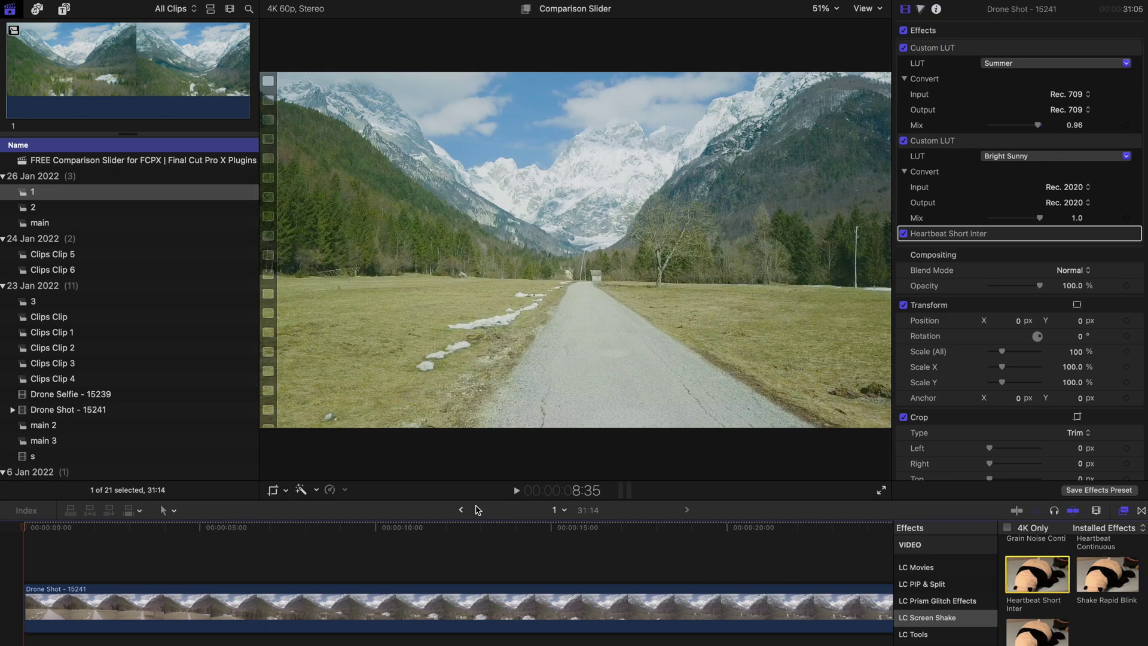
pyautogui.click(461, 509)
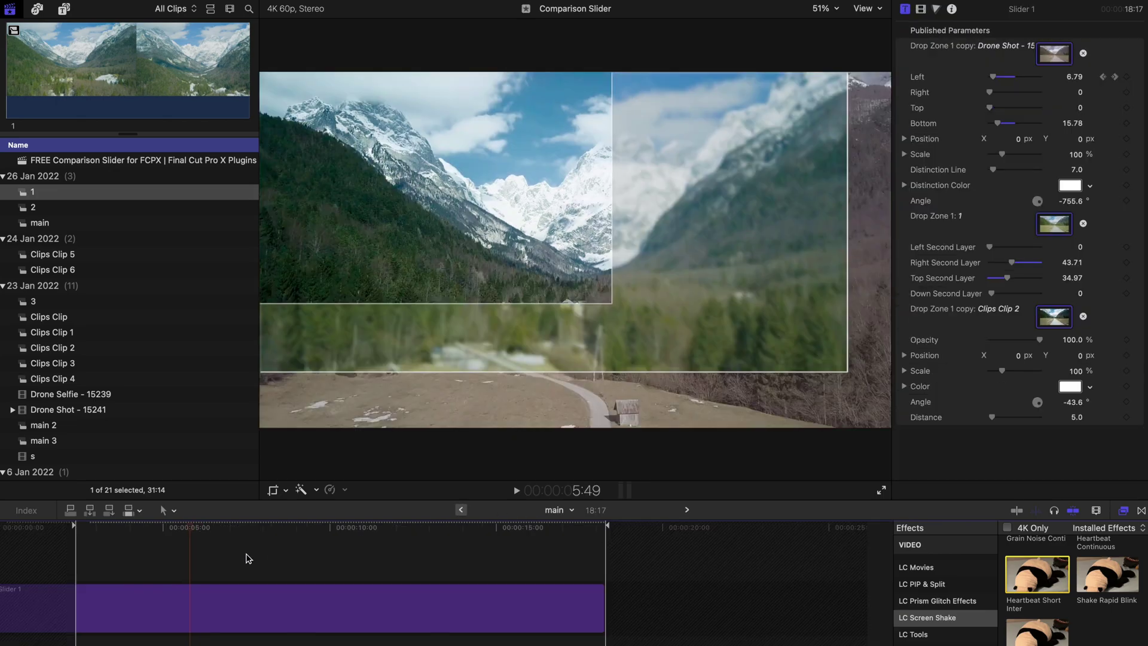
pyautogui.click(216, 614)
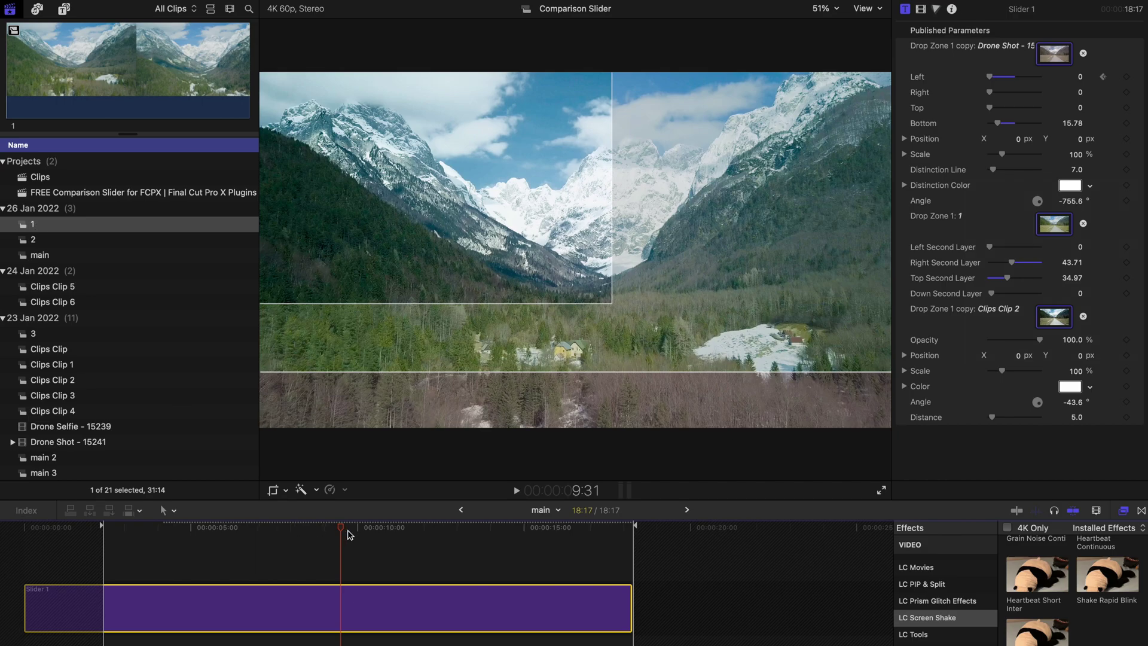
pyautogui.moveTo(349, 533); pyautogui.dragTo(278, 531)
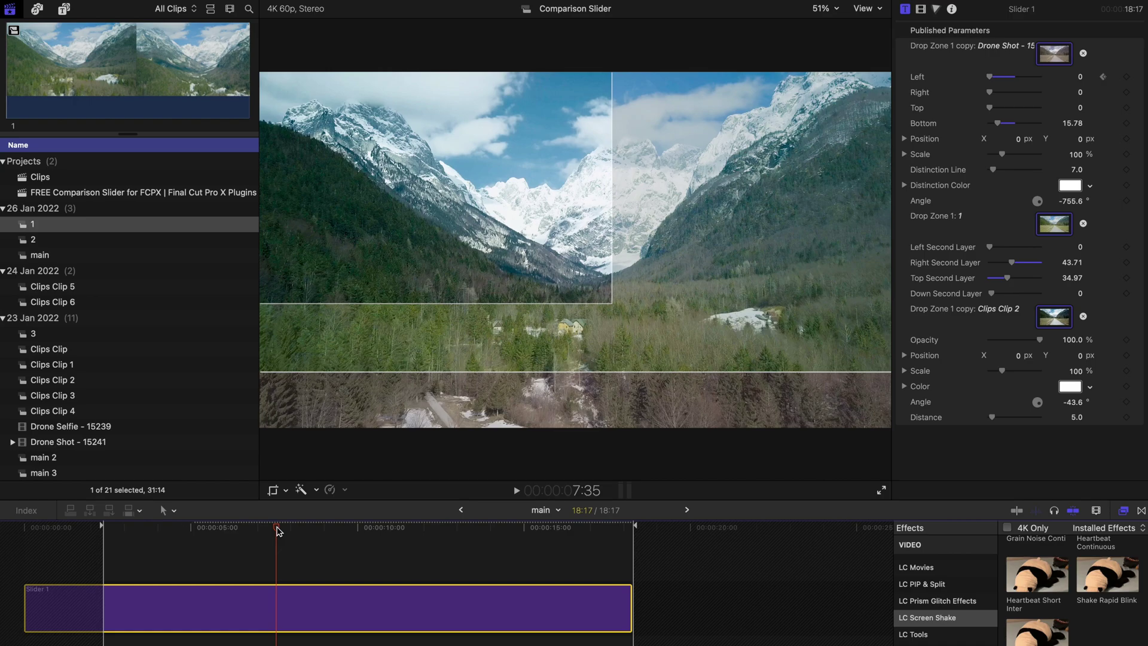